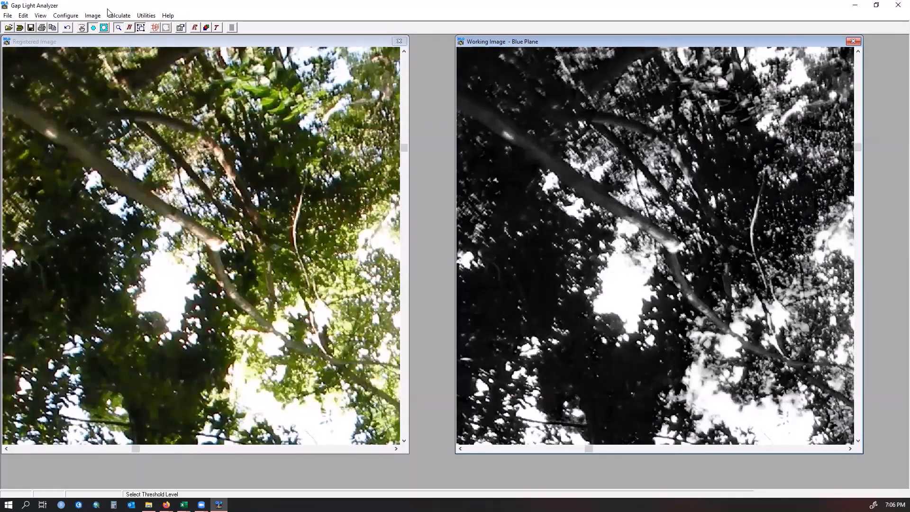
- Use the Draw tool to paint dark strokes over the bright branches in the working image
key(alt+i)
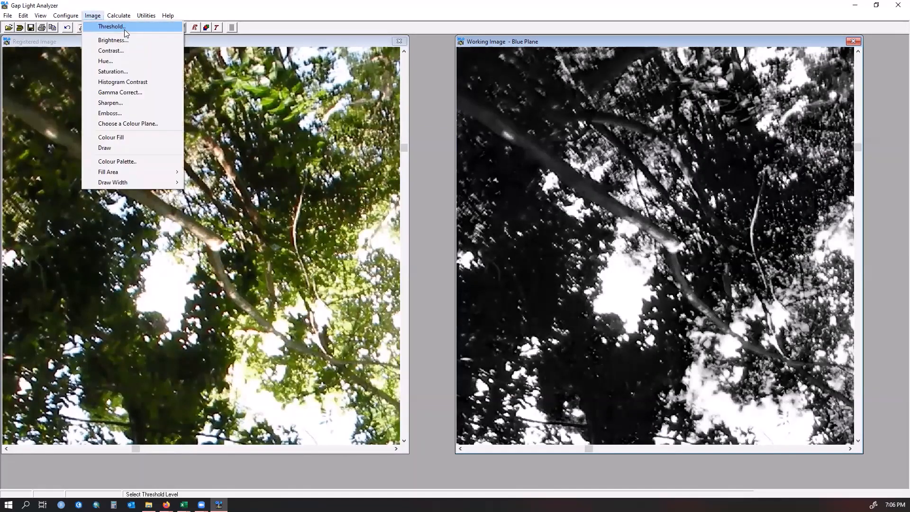
click(122, 147)
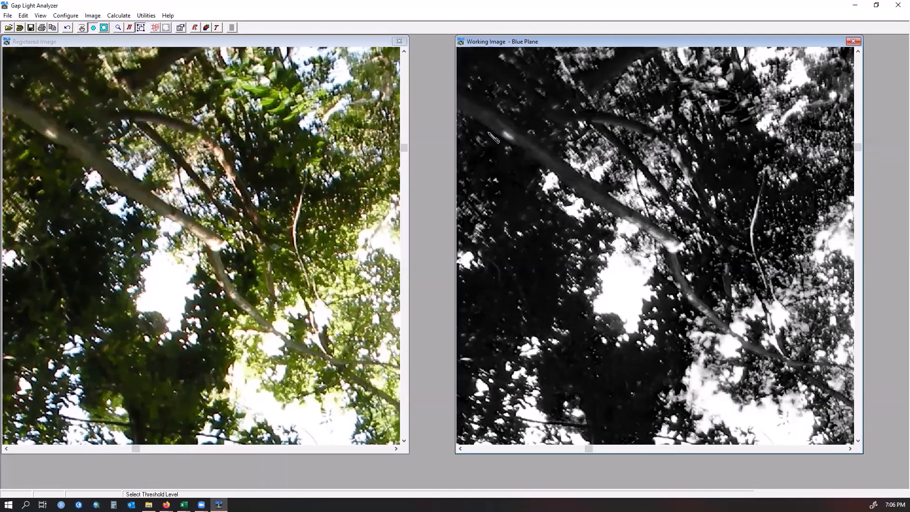
click(506, 133)
mouse_move(621, 213)
mouse_down()
mouse_move(675, 258)
mouse_move(671, 249)
mouse_move(682, 245)
mouse_move(656, 238)
mouse_up()
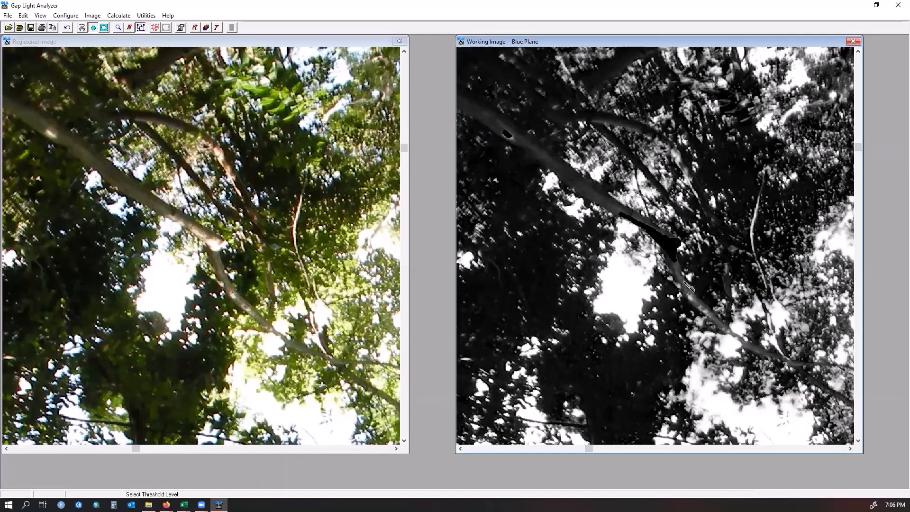
mouse_move(677, 278)
mouse_down()
mouse_move(712, 316)
mouse_move(681, 259)
mouse_up()
mouse_move(764, 200)
mouse_down()
mouse_move(752, 246)
mouse_move(766, 284)
mouse_move(749, 222)
mouse_up()
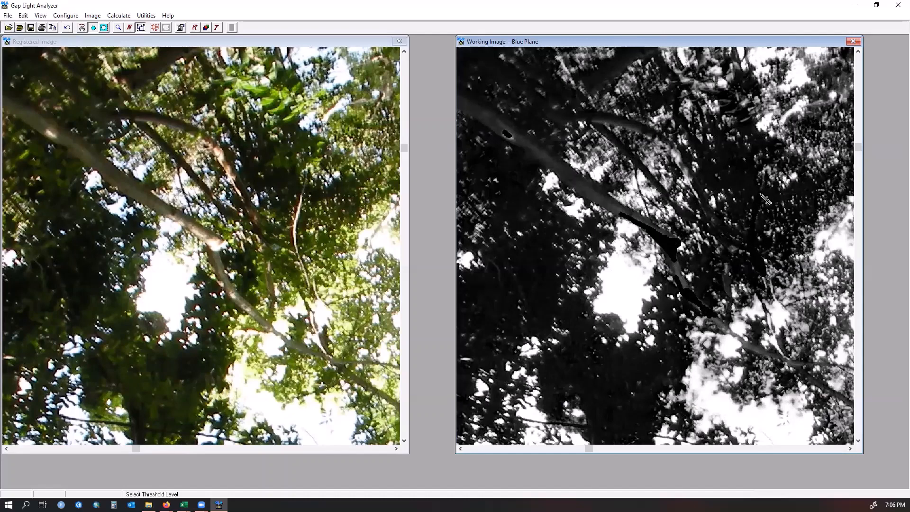
drag(678, 169, 704, 212)
click(67, 27)
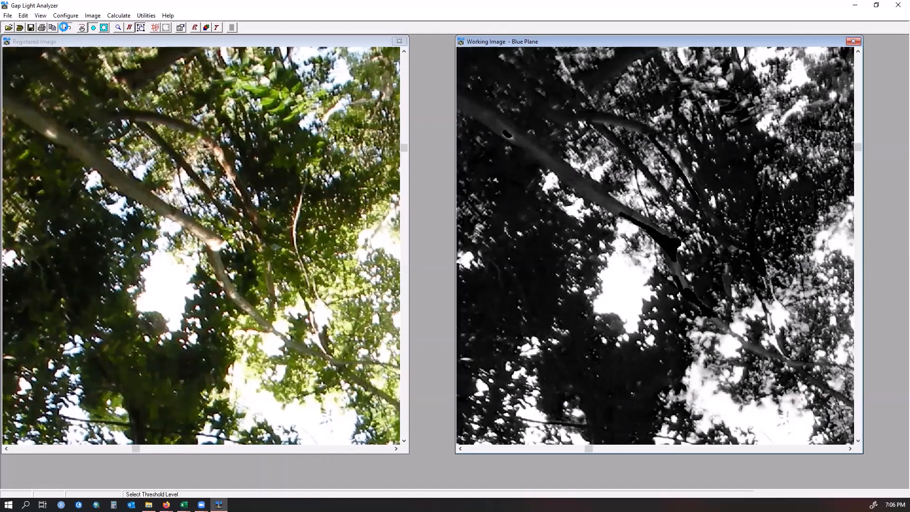
mouse_move(658, 141)
mouse_down()
mouse_move(699, 199)
mouse_move(676, 154)
mouse_move(692, 180)
mouse_up()
drag(673, 149, 684, 165)
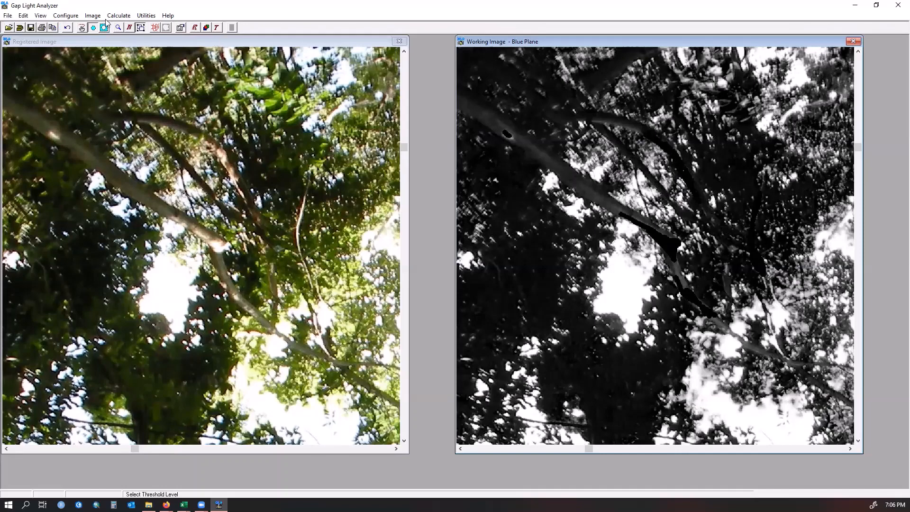
- Reset the image view and zoom in on the central canopy gap of the working image
click(129, 28)
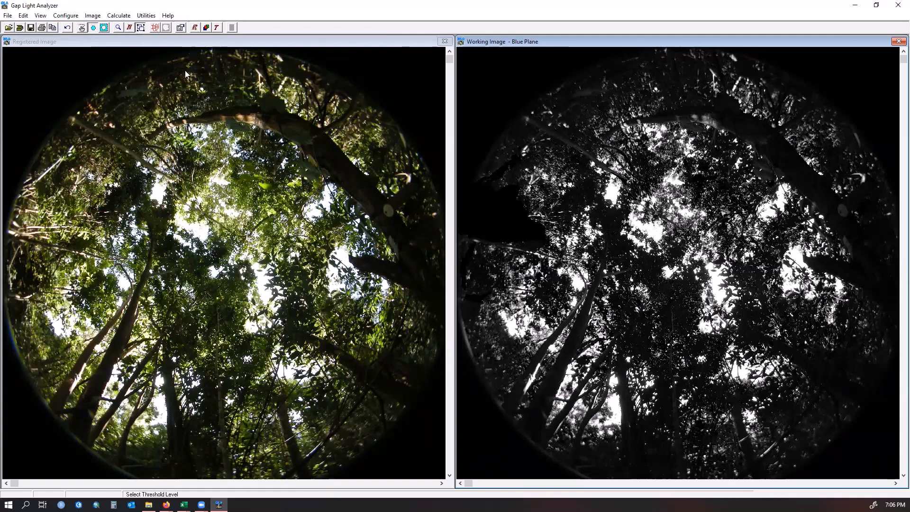
click(120, 29)
click(684, 237)
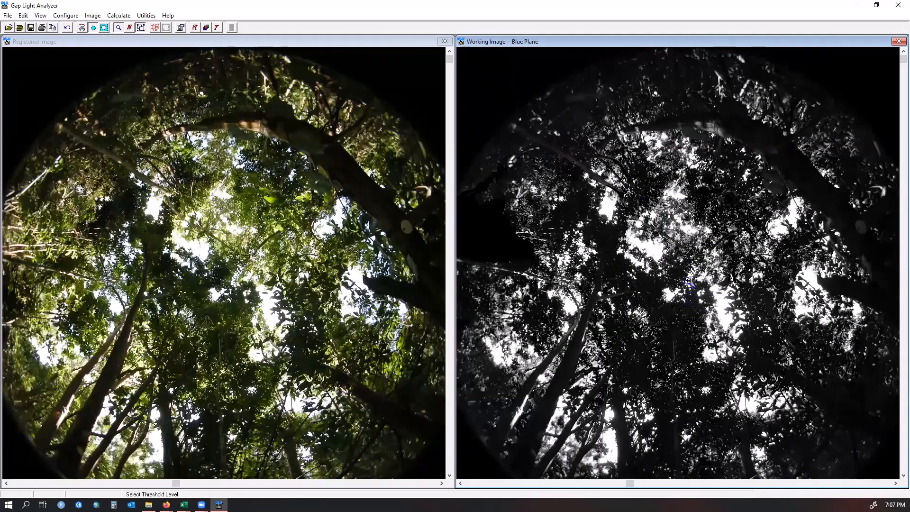
click(649, 256)
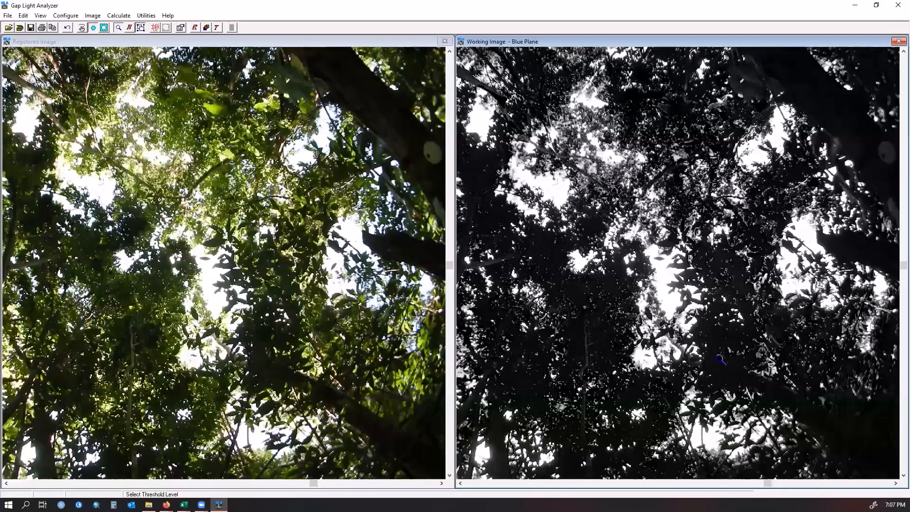
click(675, 251)
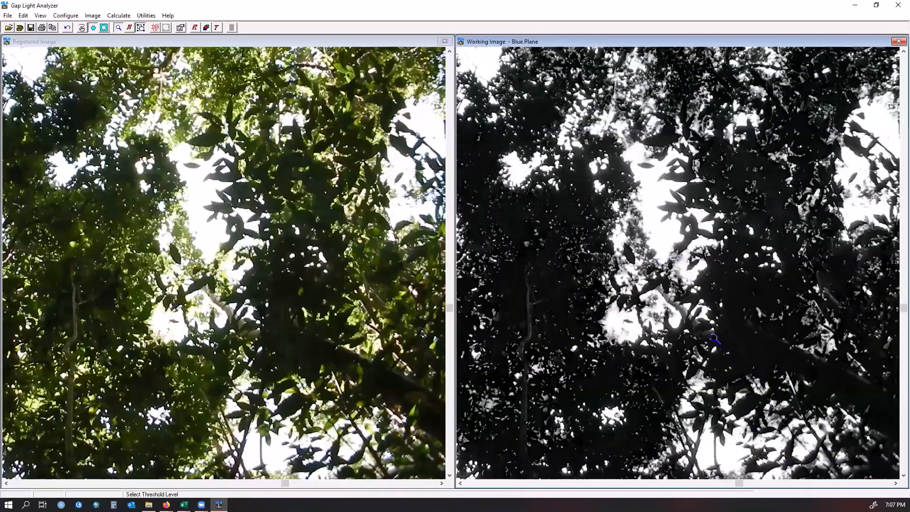
click(673, 286)
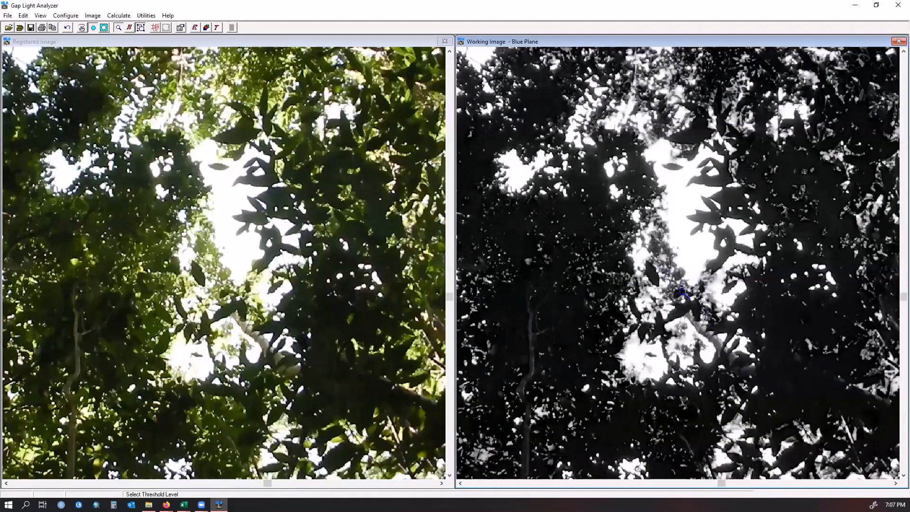
click(897, 52)
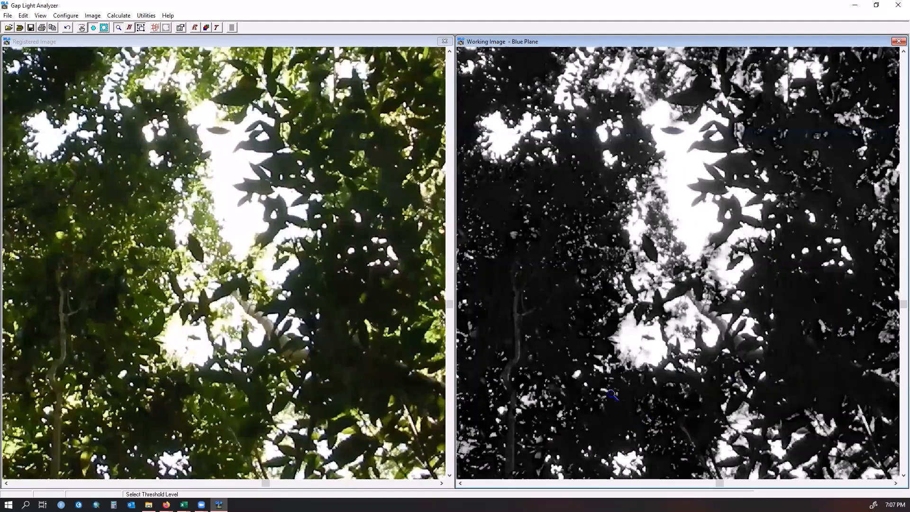
scroll(619, 394, up, 3)
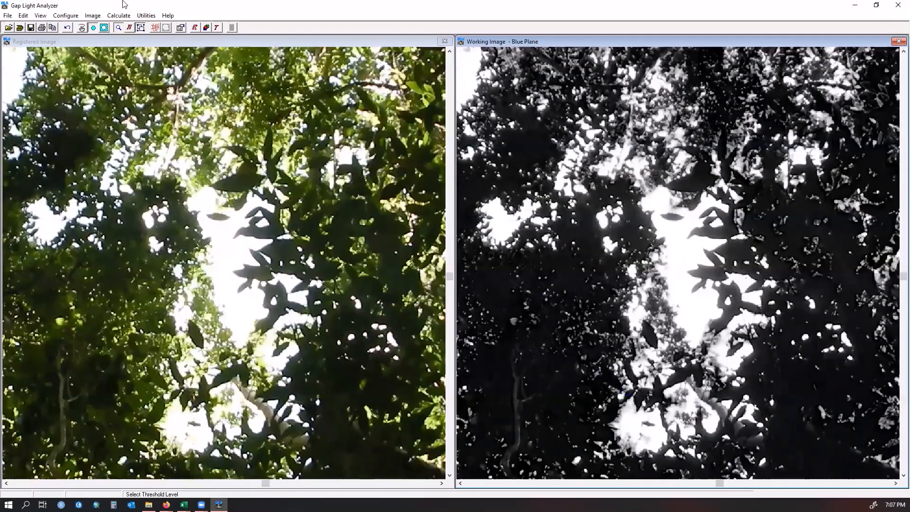
click(92, 17)
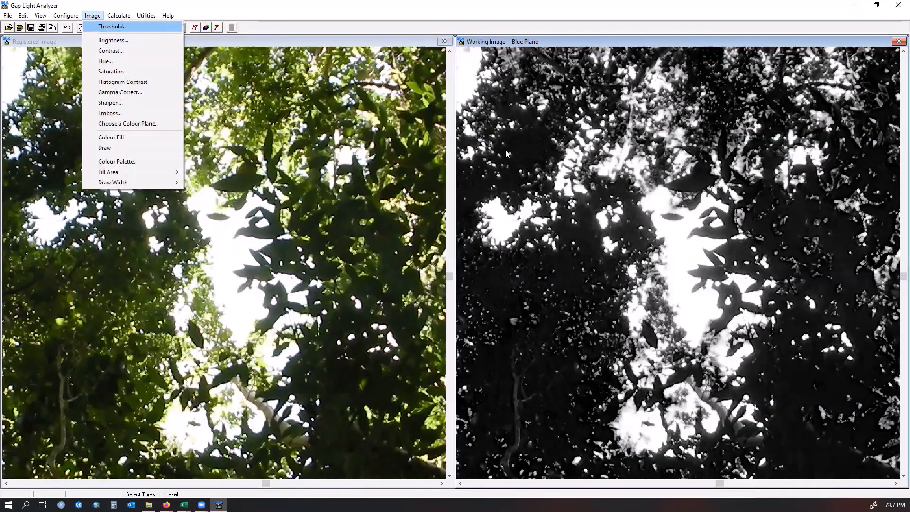
key(Return)
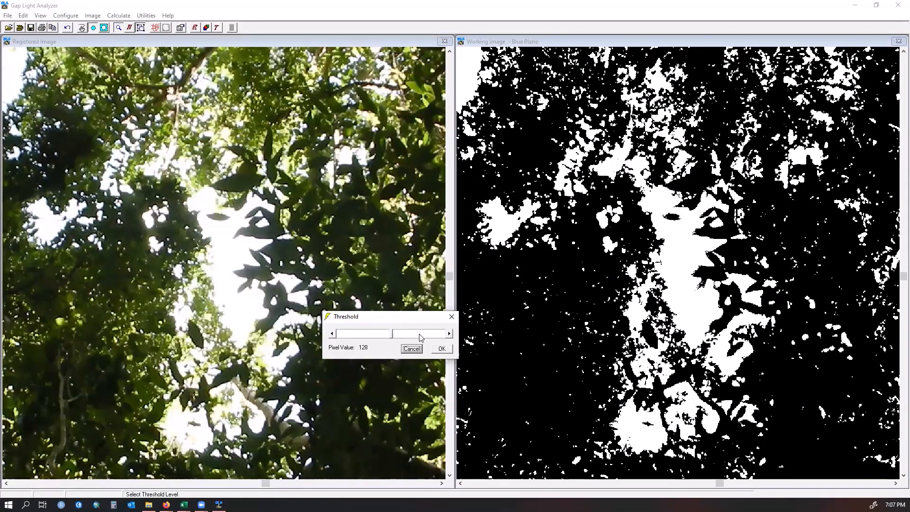
click(412, 335)
click(412, 335)
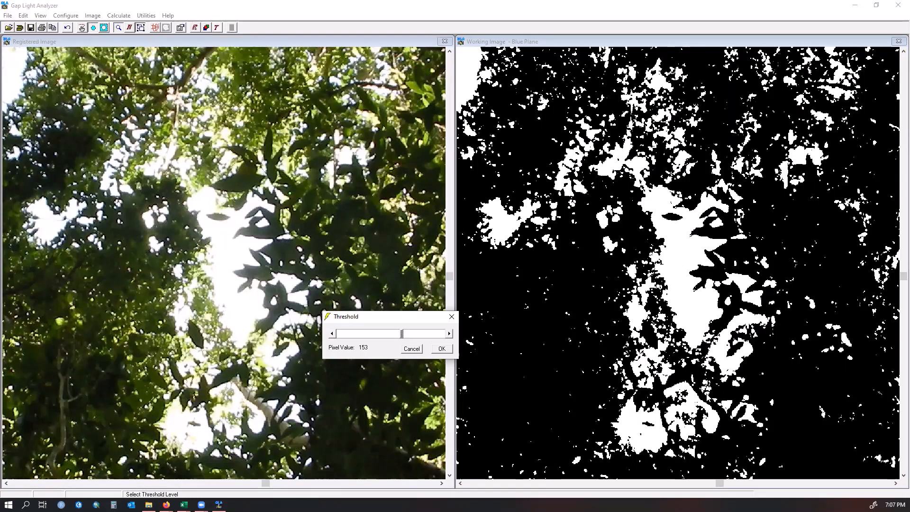
click(451, 318)
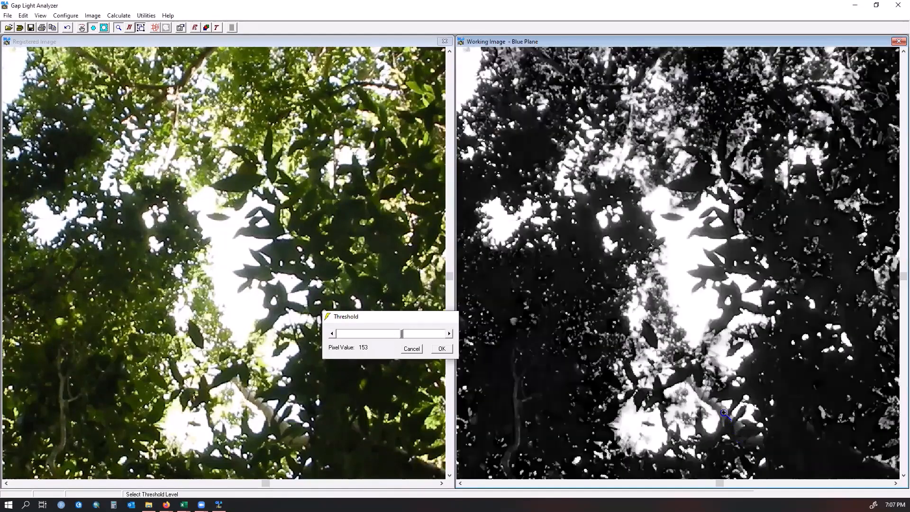
- Draw a dark stroke over the branch near the lower centre of the working image
click(92, 15)
click(119, 150)
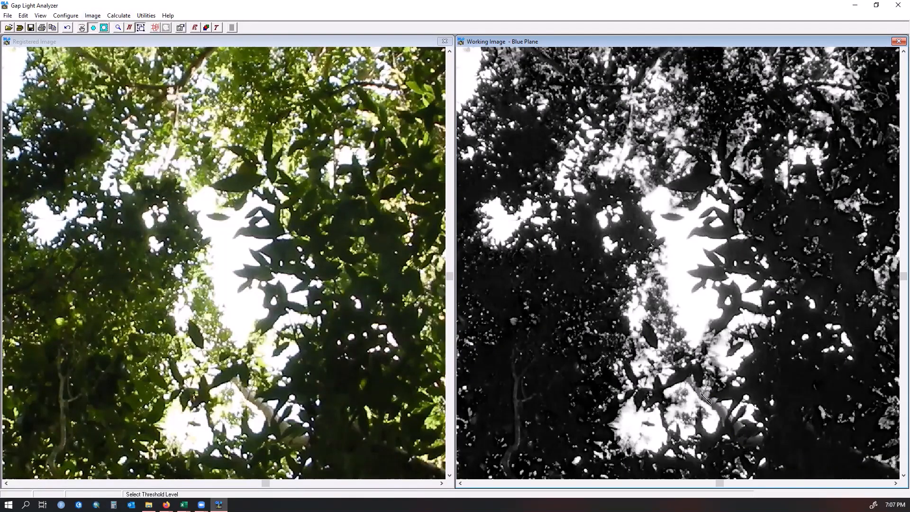
mouse_move(701, 394)
mouse_down()
mouse_move(731, 420)
mouse_move(689, 379)
mouse_move(731, 427)
mouse_move(701, 388)
mouse_up()
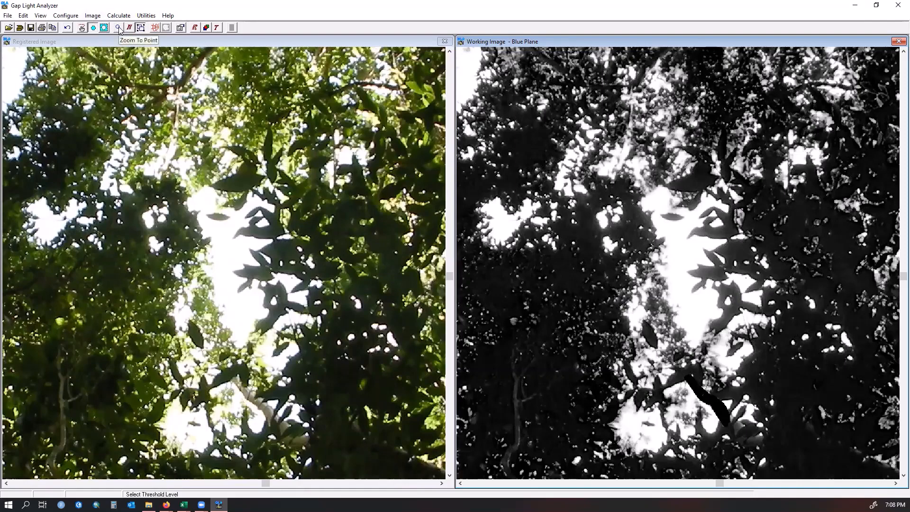
- Select a freehand area around the lower central gap and threshold it at a pixel value of 211
click(82, 28)
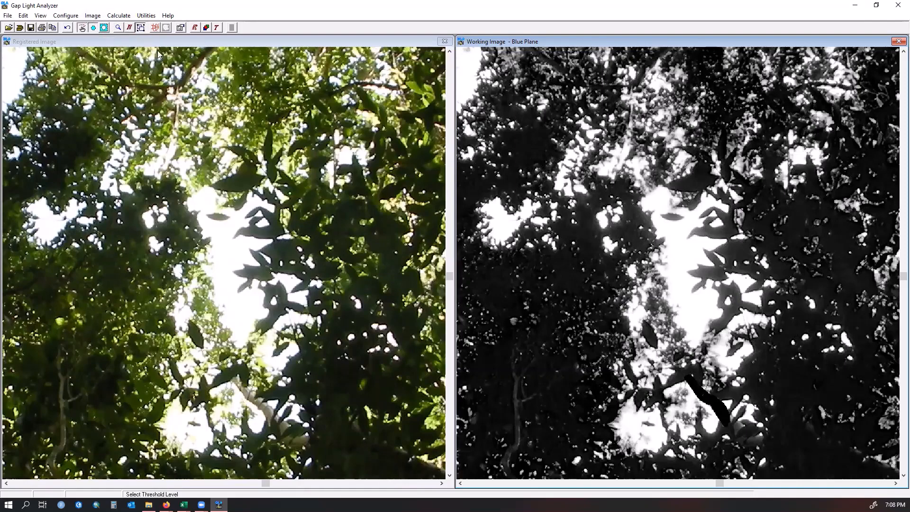
mouse_move(699, 324)
mouse_down()
mouse_move(660, 235)
mouse_move(617, 295)
mouse_move(616, 415)
mouse_move(630, 459)
mouse_move(708, 470)
mouse_move(730, 439)
mouse_move(760, 442)
mouse_move(768, 408)
mouse_move(741, 397)
mouse_move(754, 333)
mouse_move(704, 325)
mouse_up()
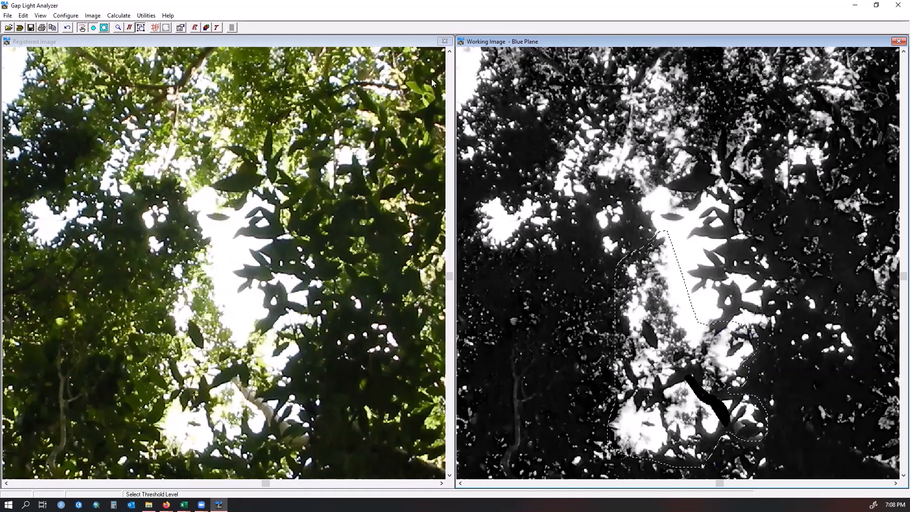
click(92, 17)
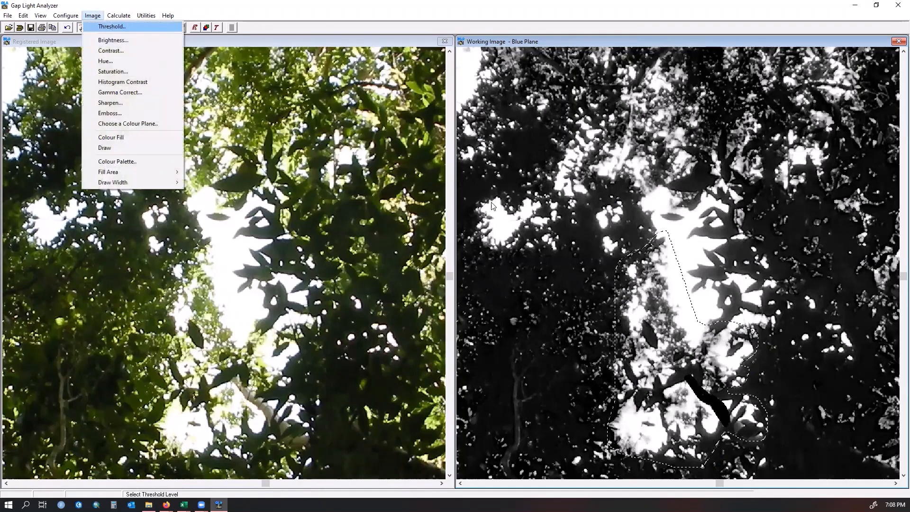
click(112, 27)
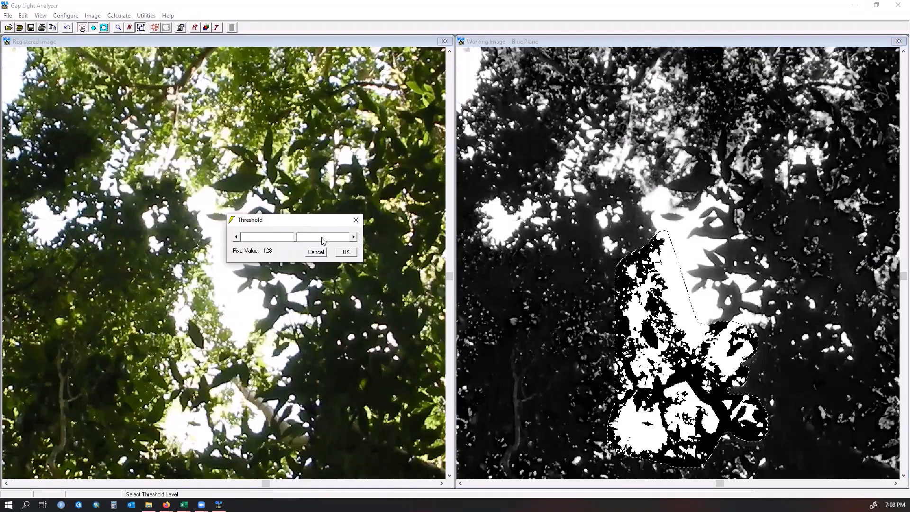
click(323, 239)
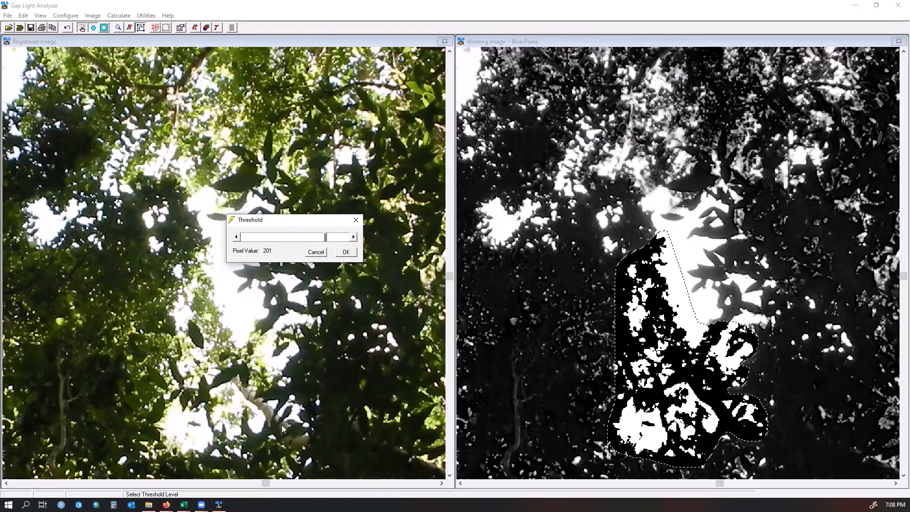
click(335, 237)
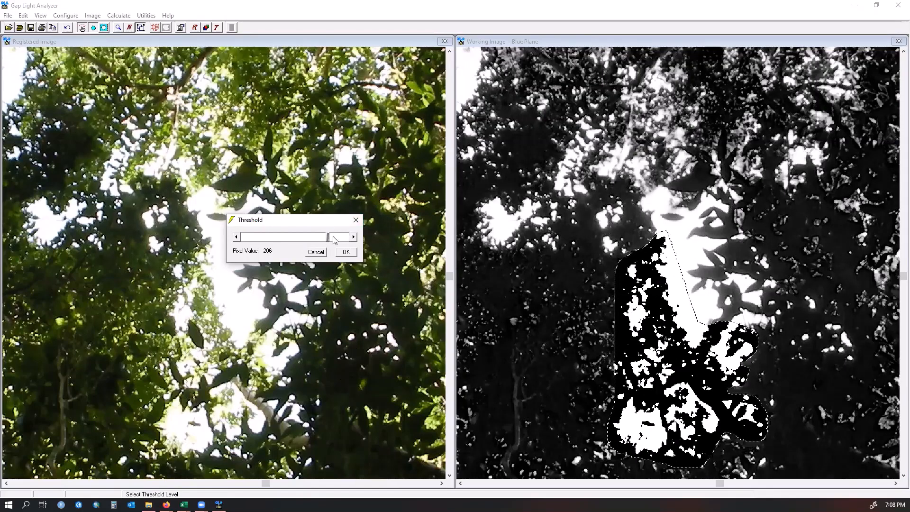
click(335, 238)
click(335, 238)
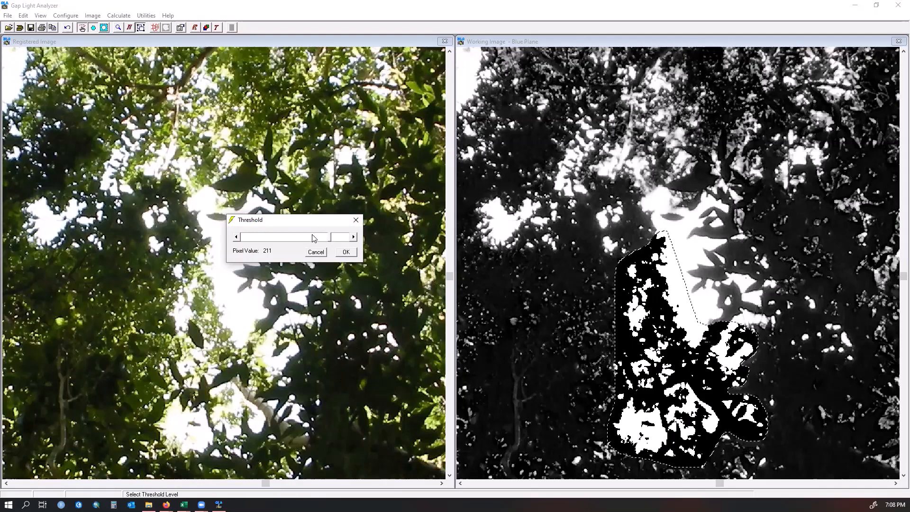
click(347, 252)
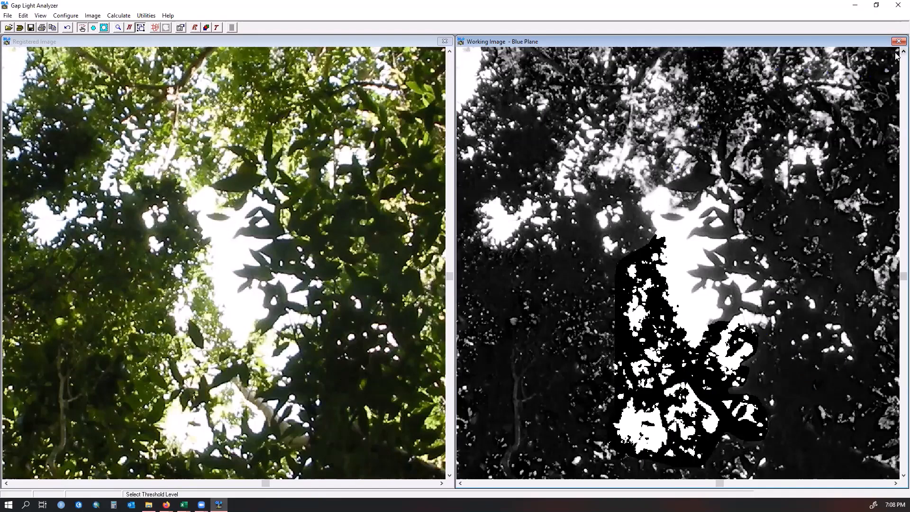
scroll(896, 56, up, 3)
scroll(896, 56, up, 5)
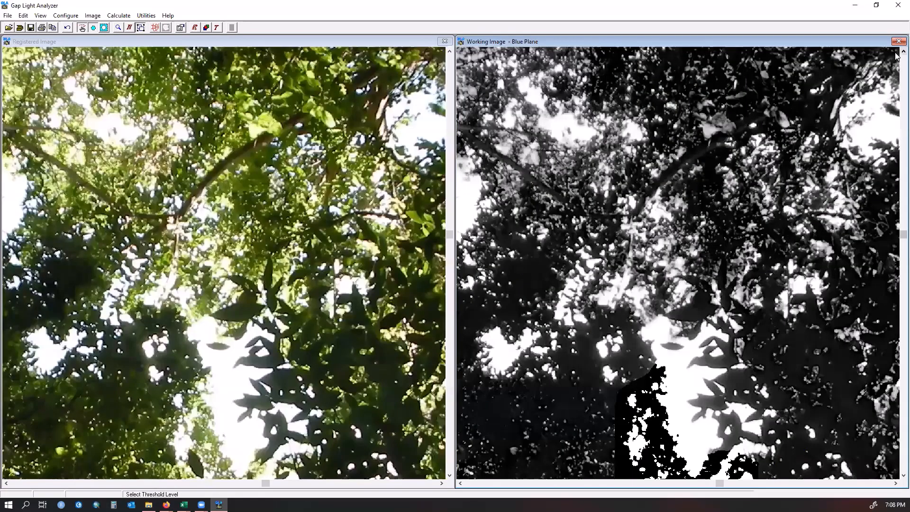
scroll(897, 56, up, 5)
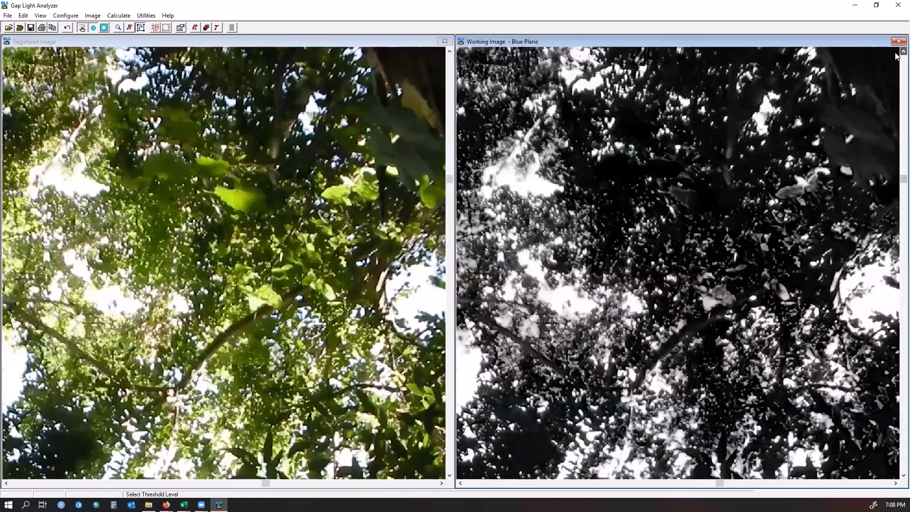
click(459, 484)
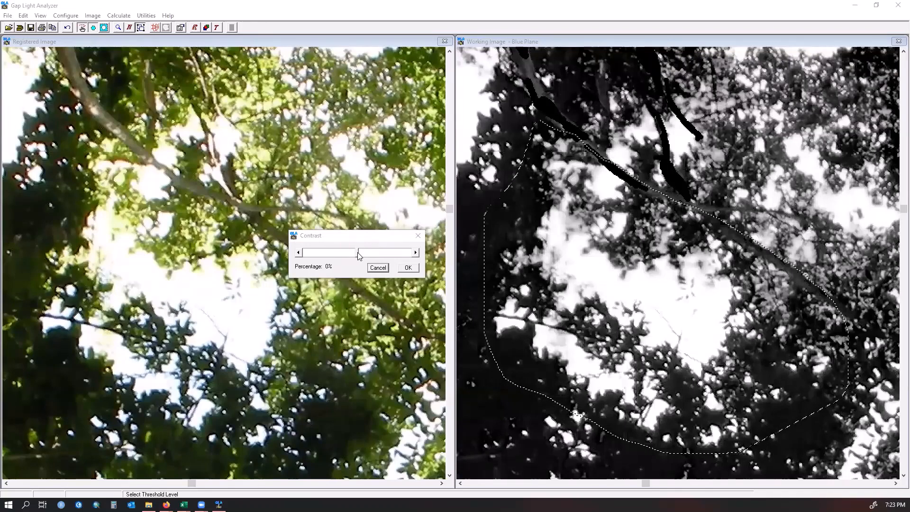
- Set the contrast of the selected area to -19%
click(374, 257)
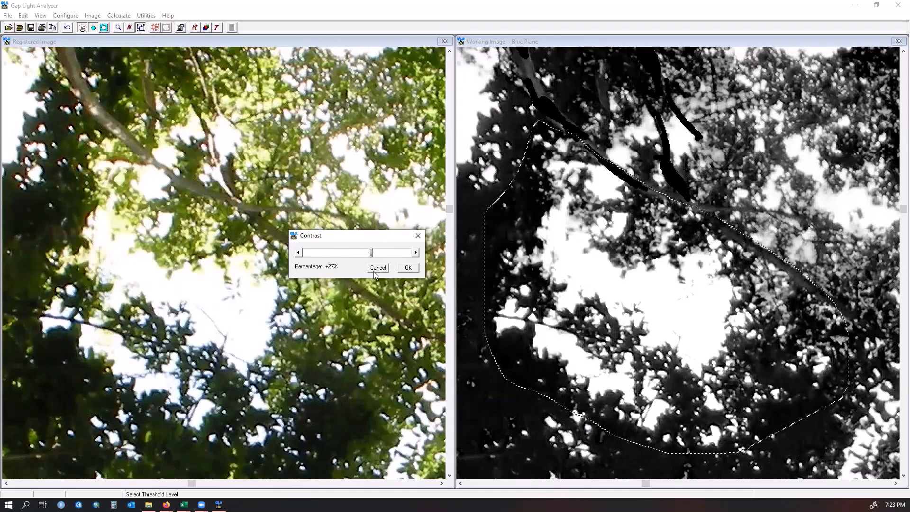
drag(372, 253, 343, 256)
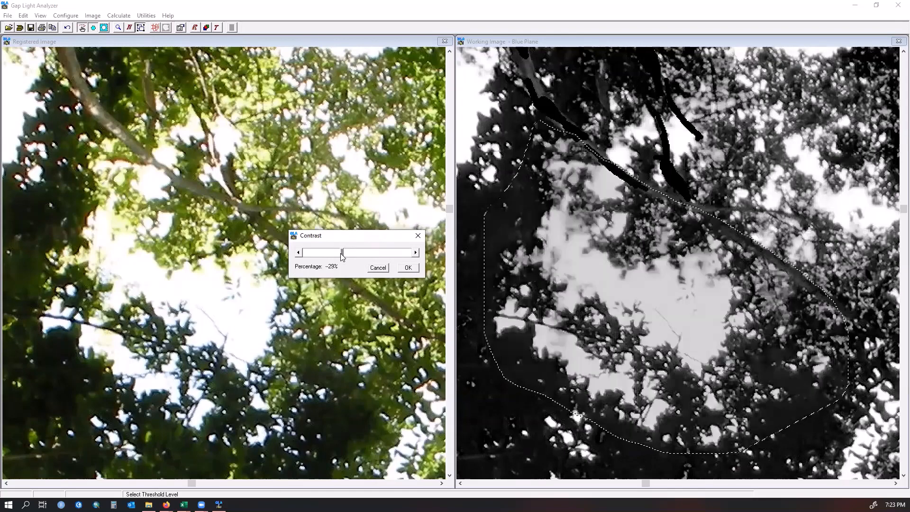
click(366, 256)
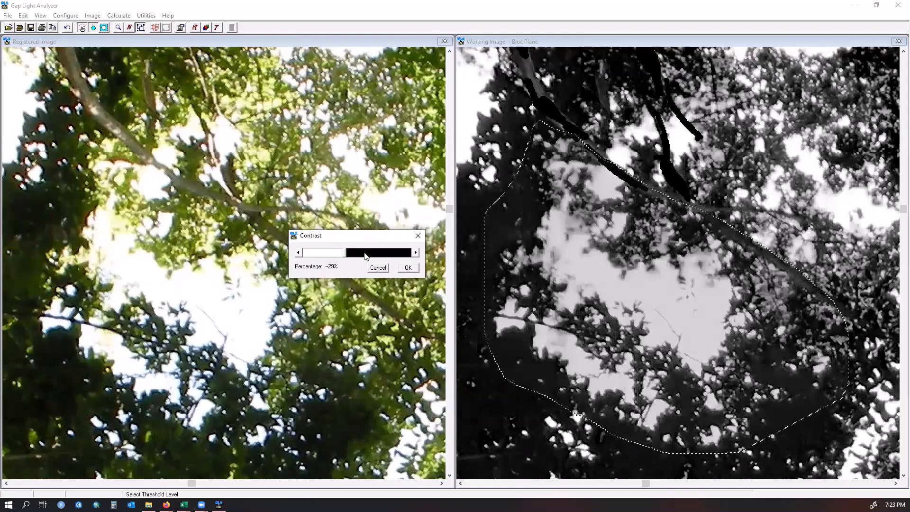
click(408, 268)
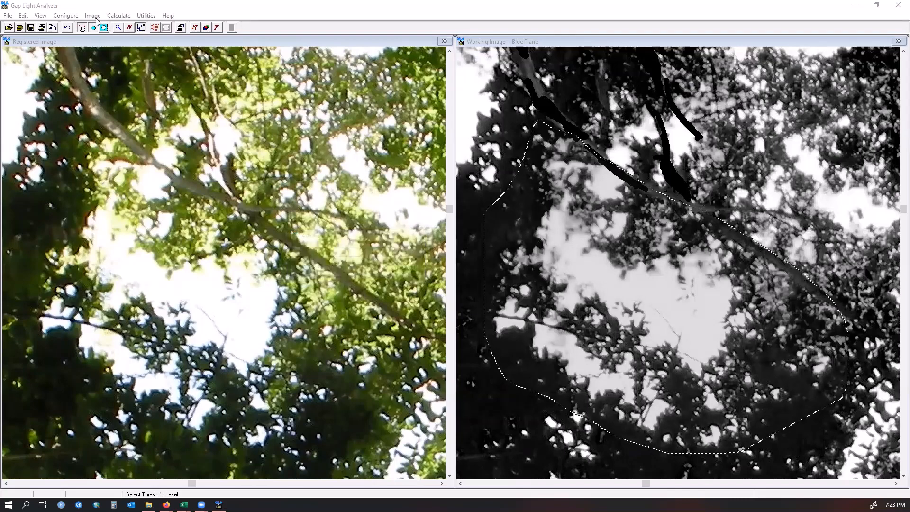
- Set the brightness of the selected area to -10%
click(93, 16)
click(105, 41)
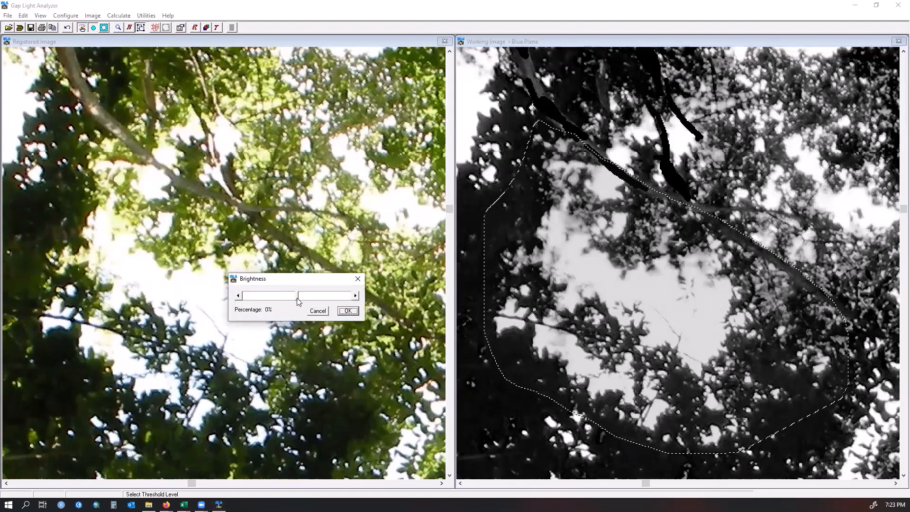
mouse_move(278, 299)
mouse_down()
mouse_move(335, 299)
mouse_move(283, 300)
mouse_move(292, 301)
mouse_up()
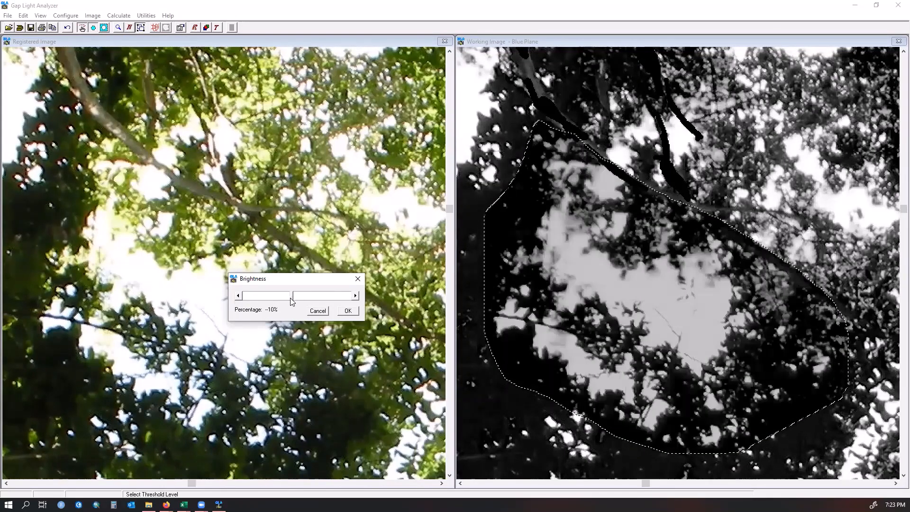
click(348, 311)
- Sharpen the selected area of the working image by +36%
click(92, 16)
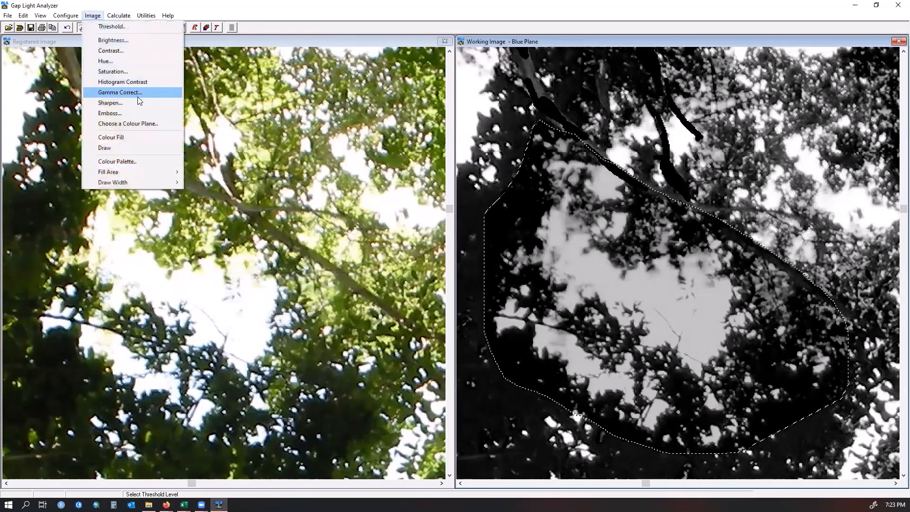
click(142, 103)
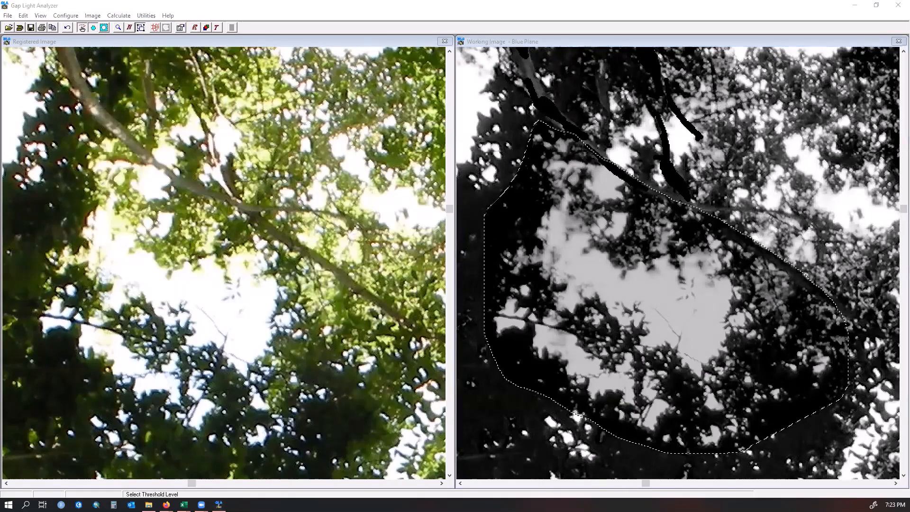
click(245, 257)
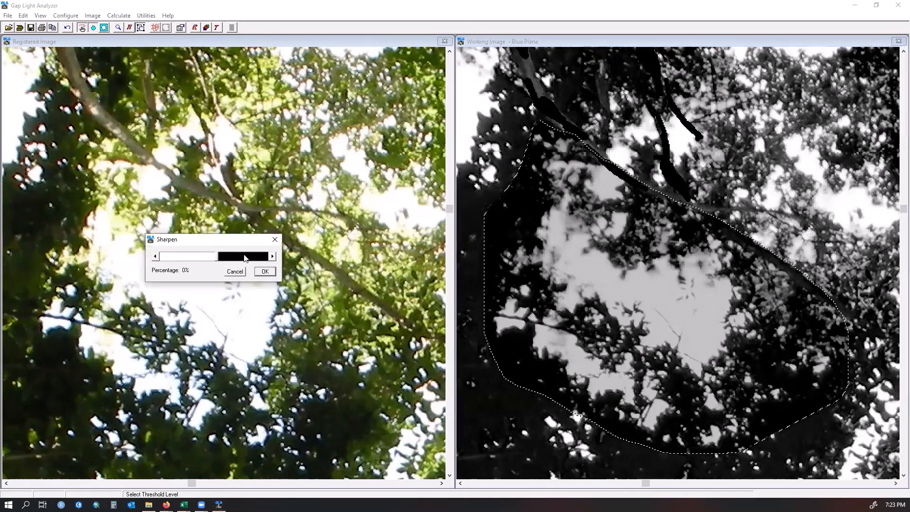
drag(221, 257, 234, 257)
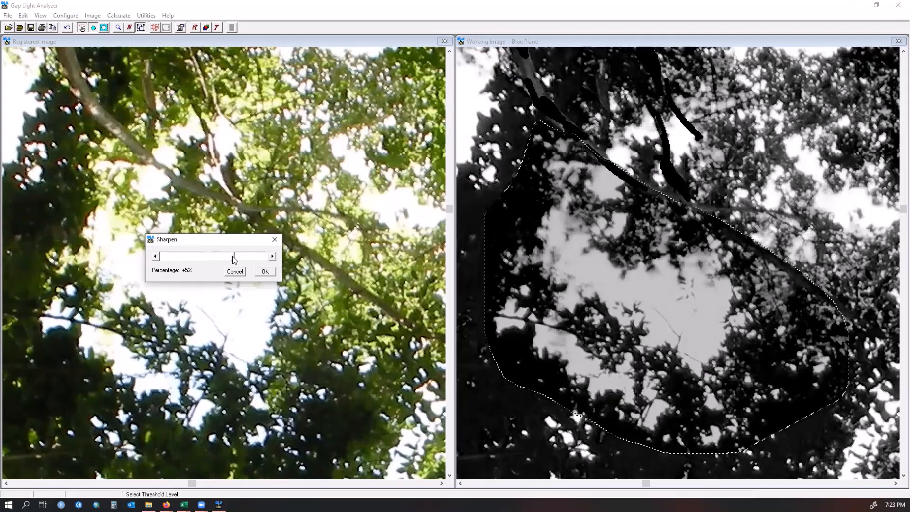
click(262, 271)
- Apply a gamma correction of -3% to the selected area
click(93, 17)
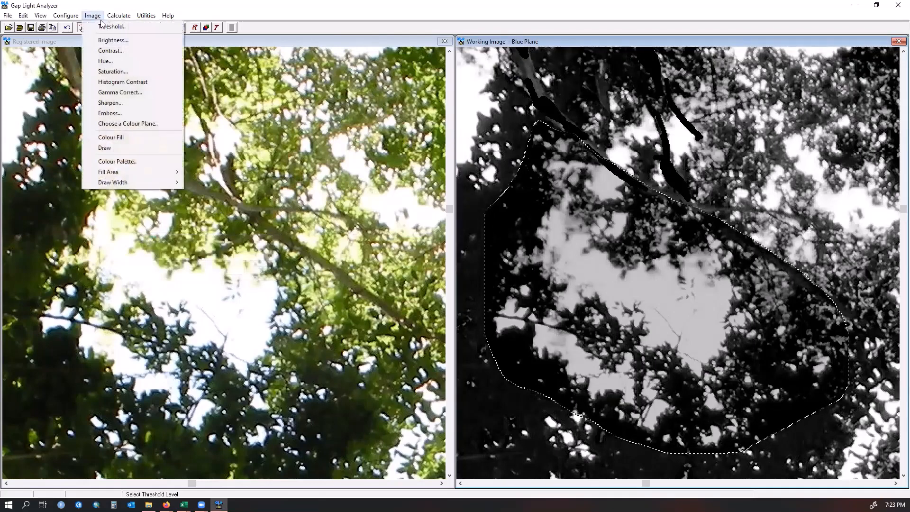
click(139, 92)
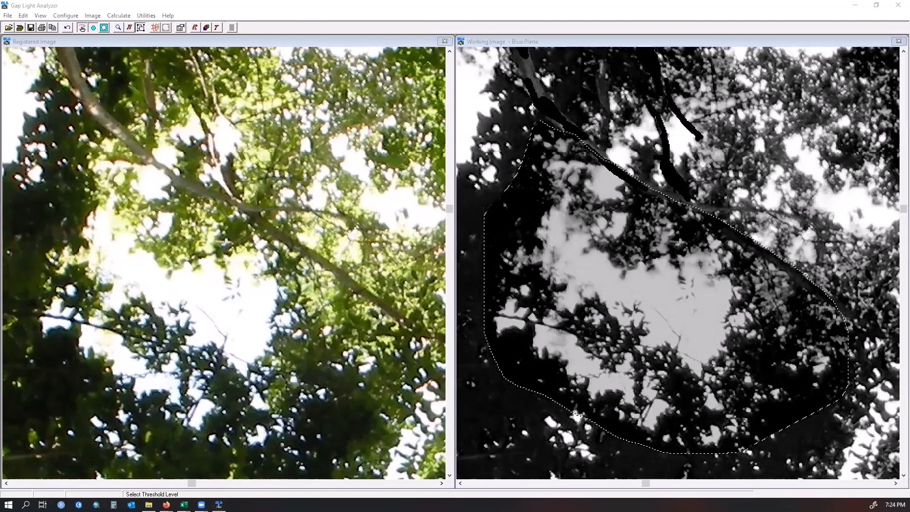
drag(292, 221, 313, 222)
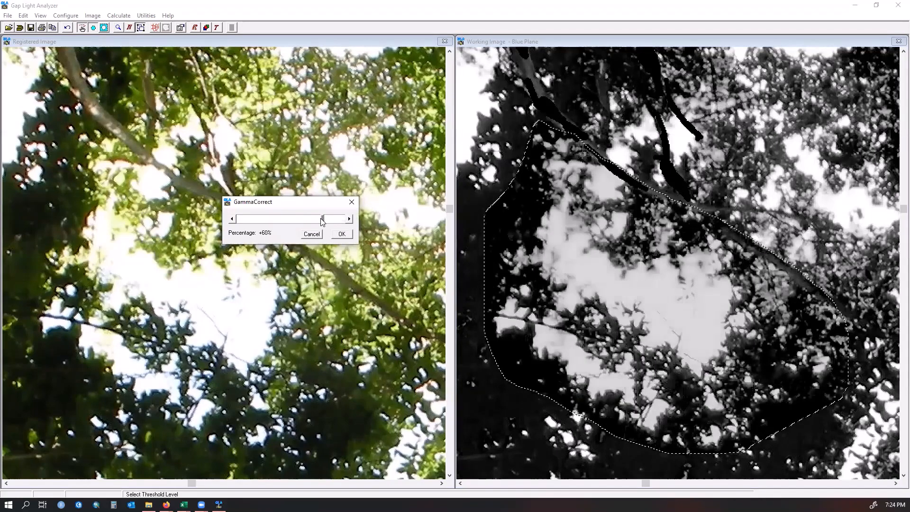
click(322, 220)
drag(319, 223, 291, 219)
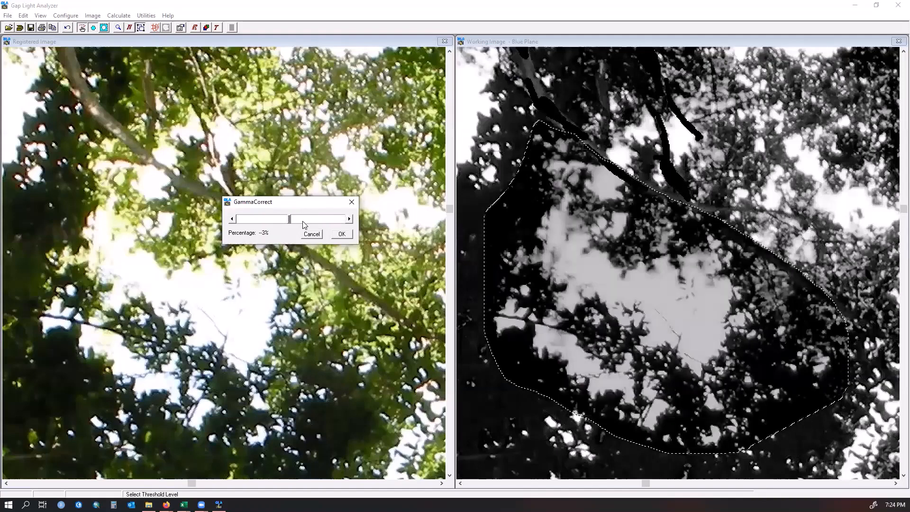
click(338, 235)
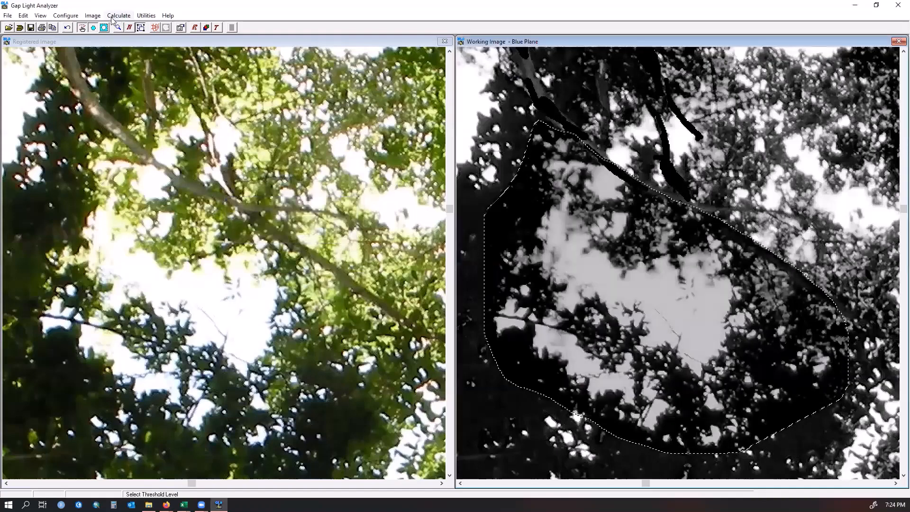
click(94, 18)
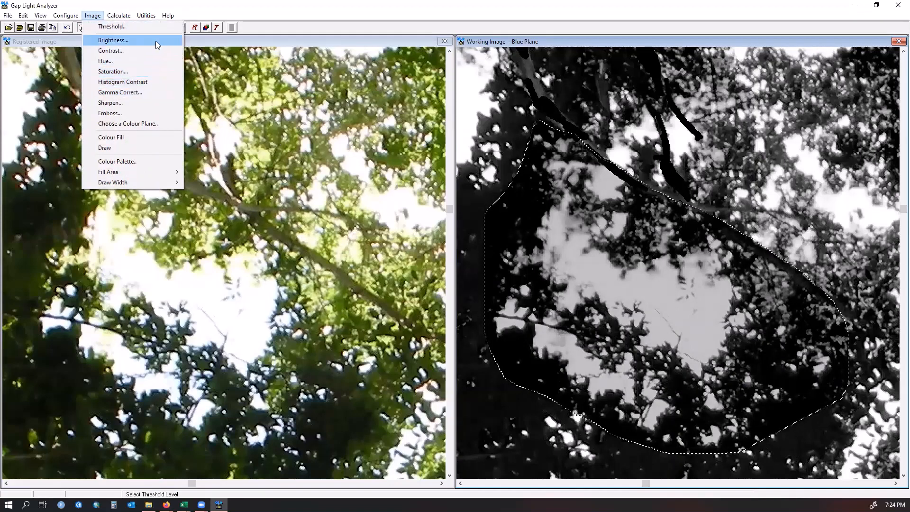
click(162, 69)
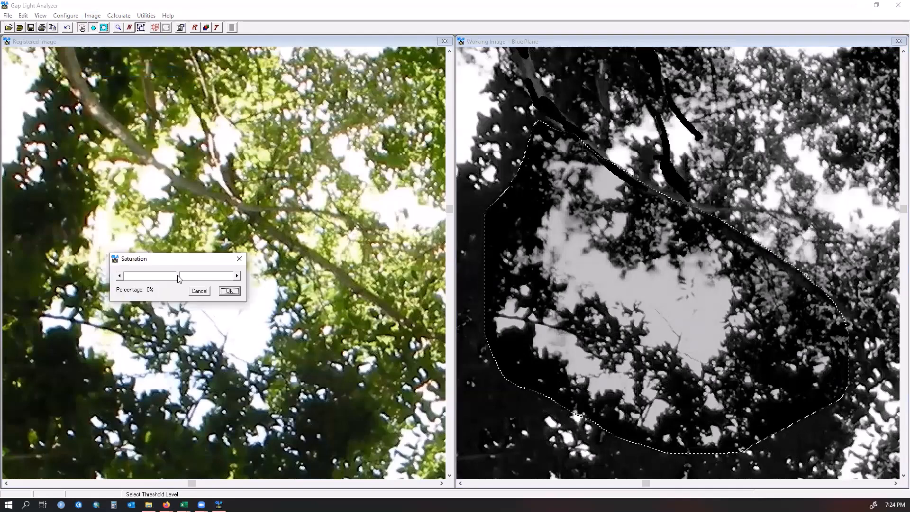
drag(179, 279, 233, 277)
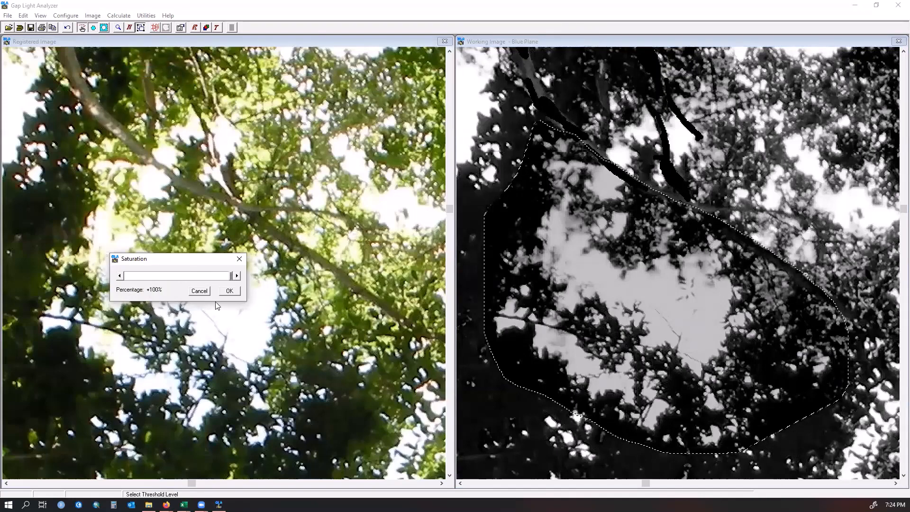
click(226, 277)
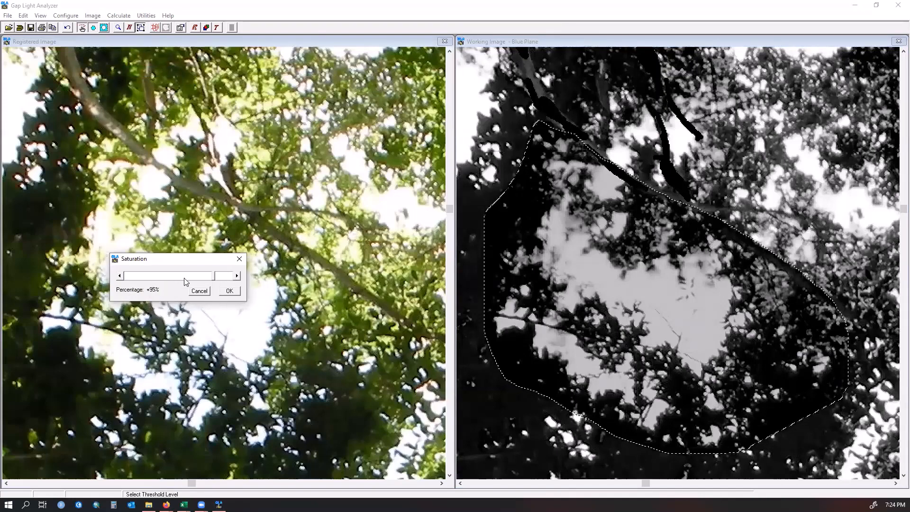
drag(184, 283, 147, 296)
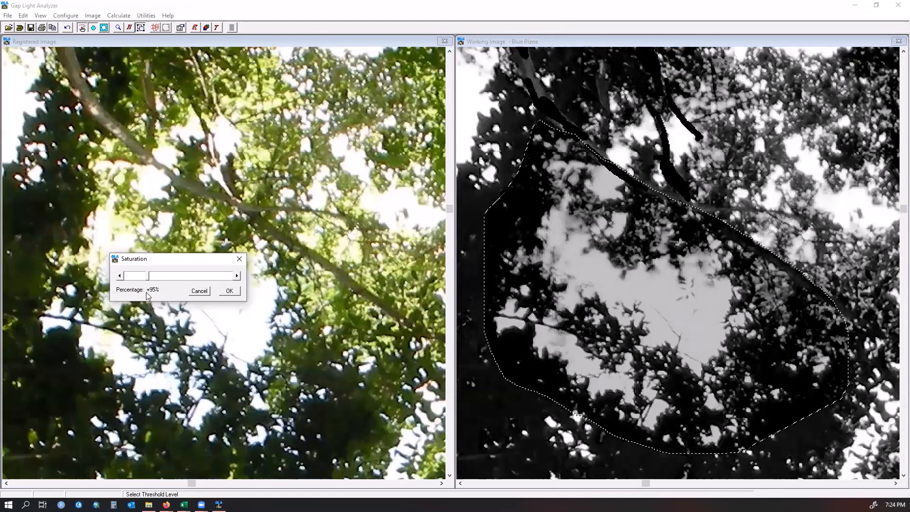
click(200, 291)
click(92, 16)
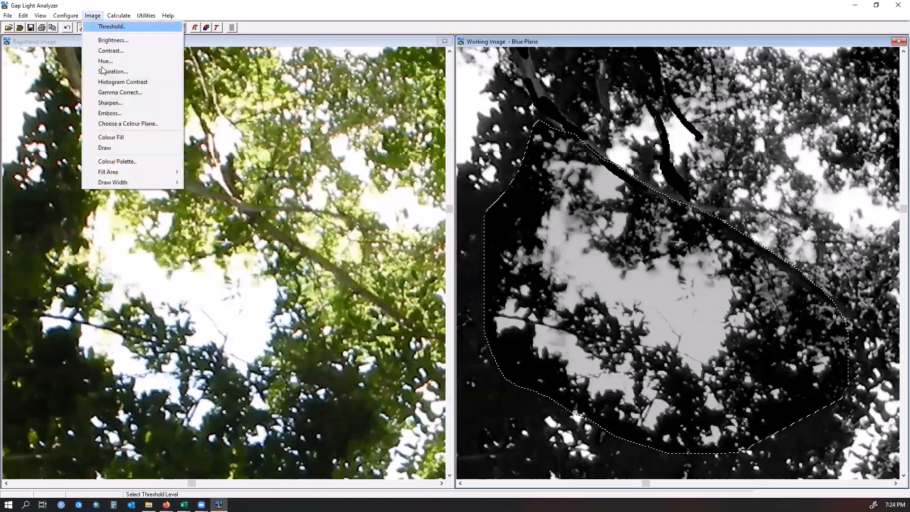
click(132, 116)
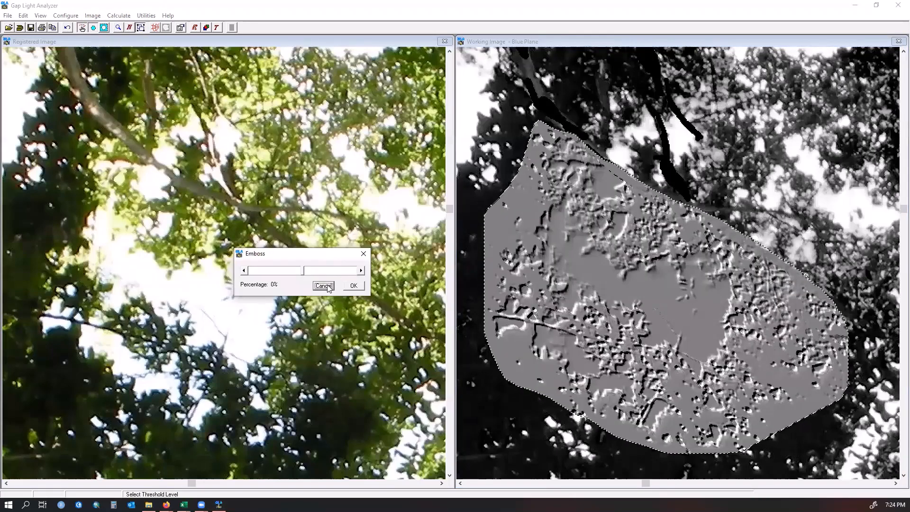
click(325, 286)
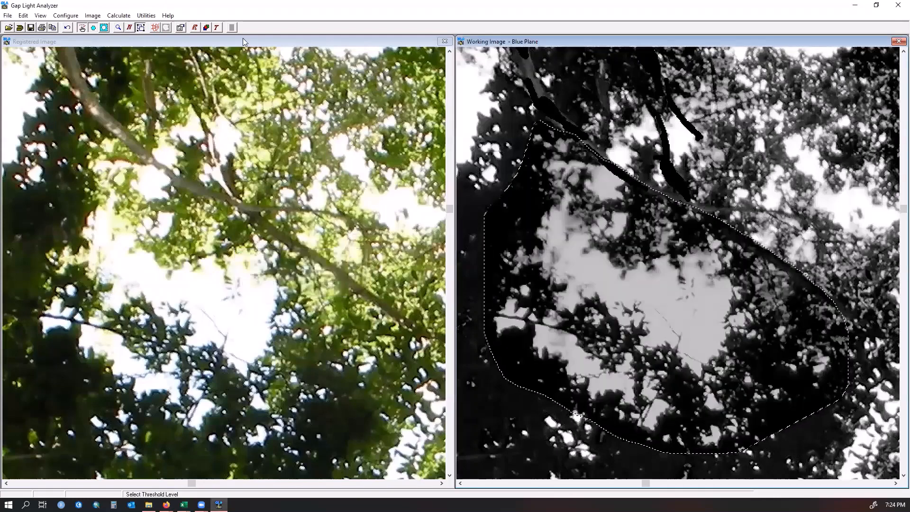
- Threshold the selected area at a pixel value of 182
click(101, 17)
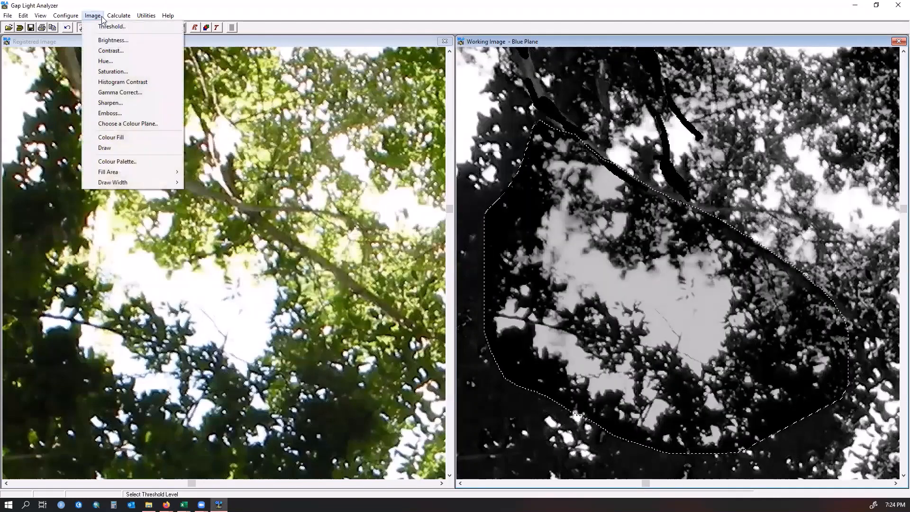
click(105, 30)
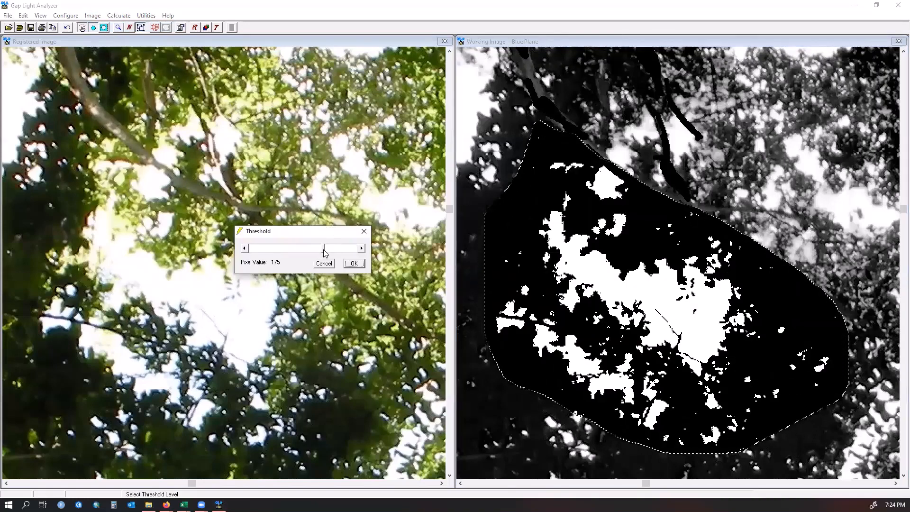
drag(330, 252, 326, 251)
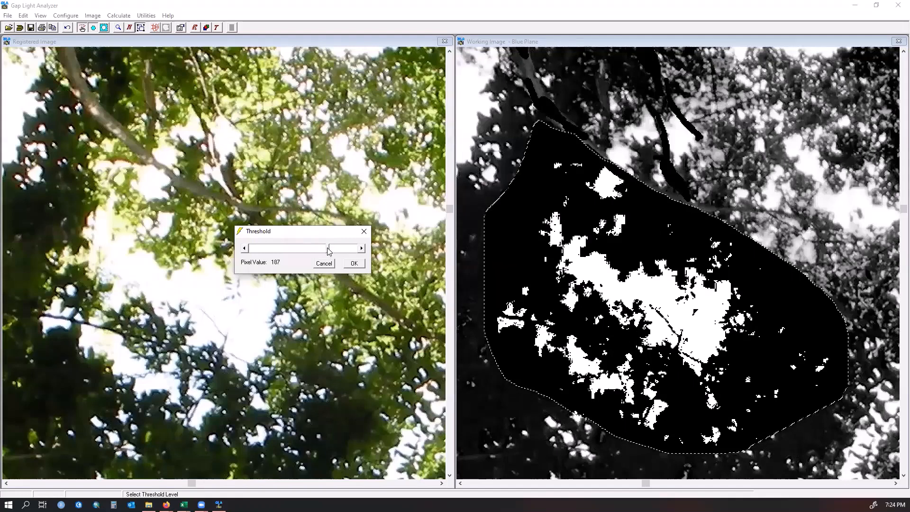
click(325, 250)
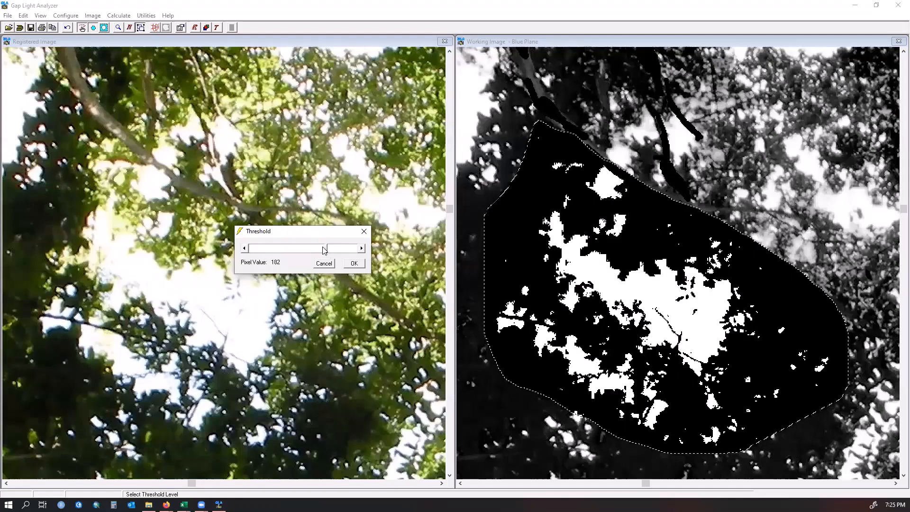
click(352, 264)
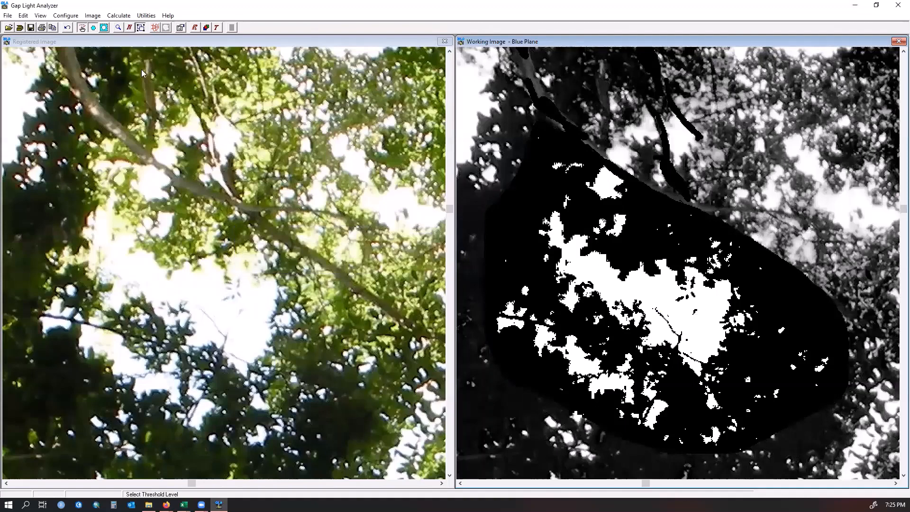
- Set the draw width to Thin and draw two short strokes over the central gap of the thresholded area
click(91, 15)
mouse_move(143, 183)
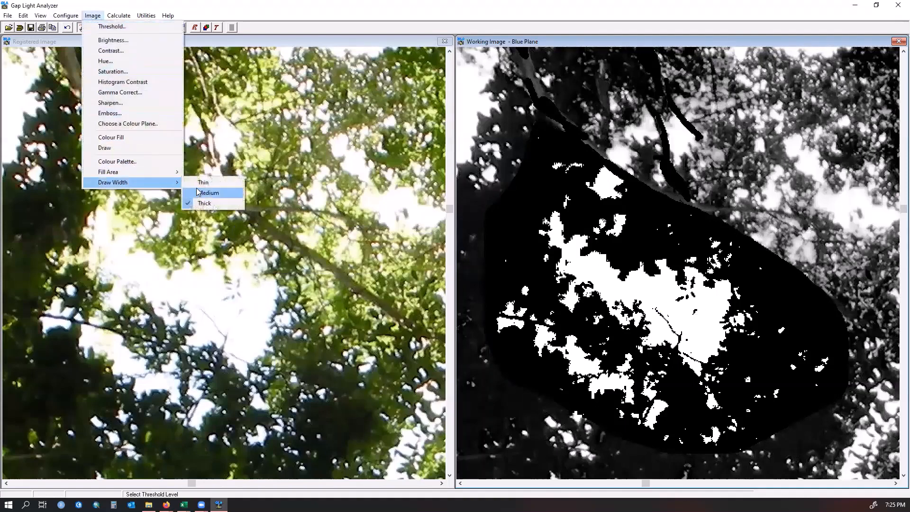
click(196, 180)
click(93, 16)
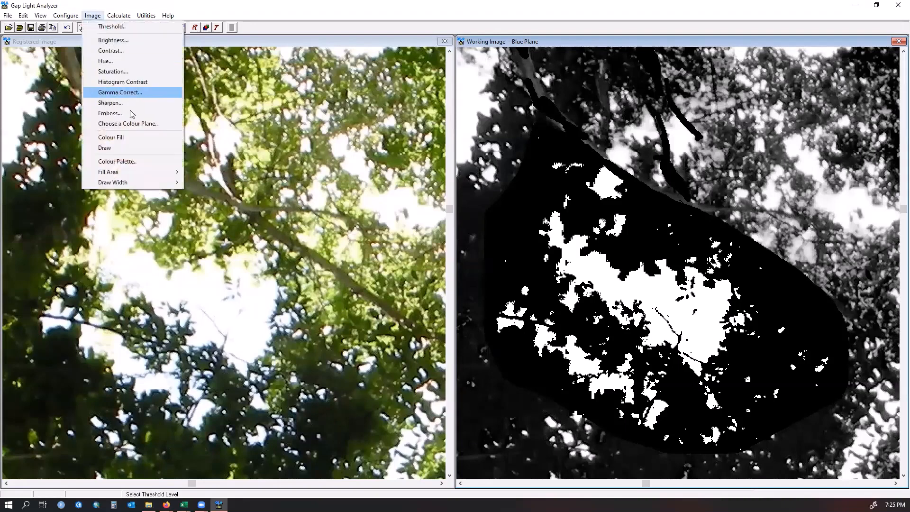
click(133, 150)
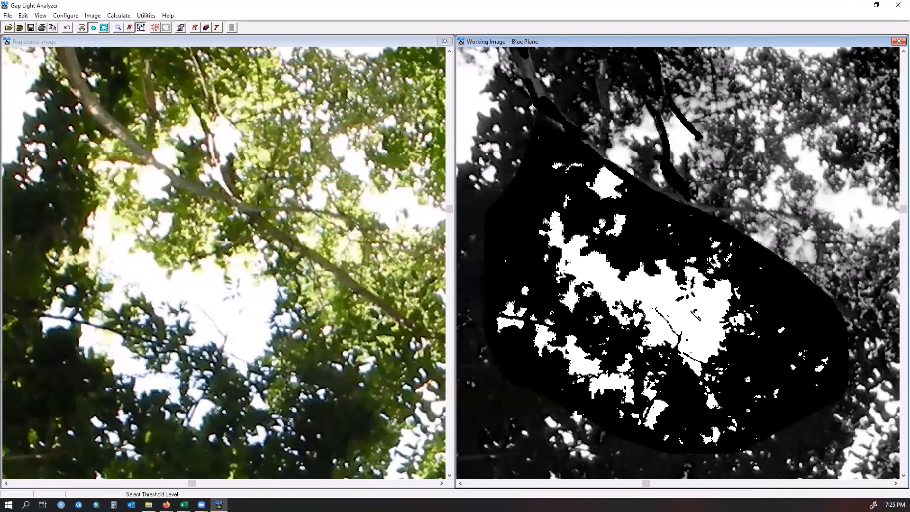
drag(698, 310, 687, 331)
drag(680, 353, 711, 363)
click(217, 27)
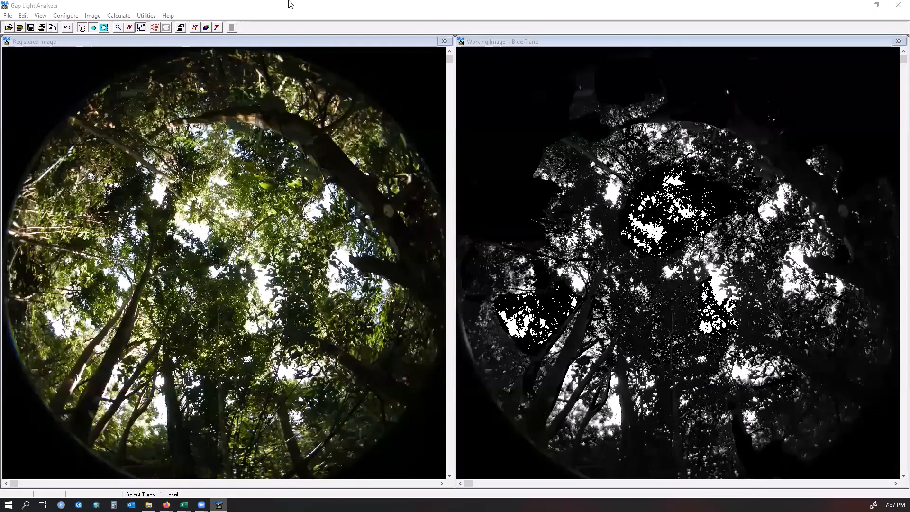
- Threshold the whole working image of the new fisheye photo at a pixel value of 180
click(255, 13)
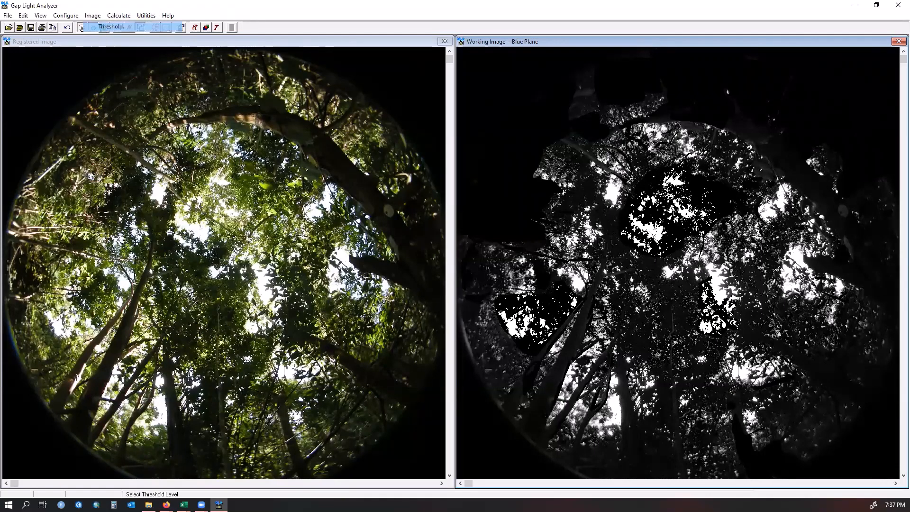
click(82, 27)
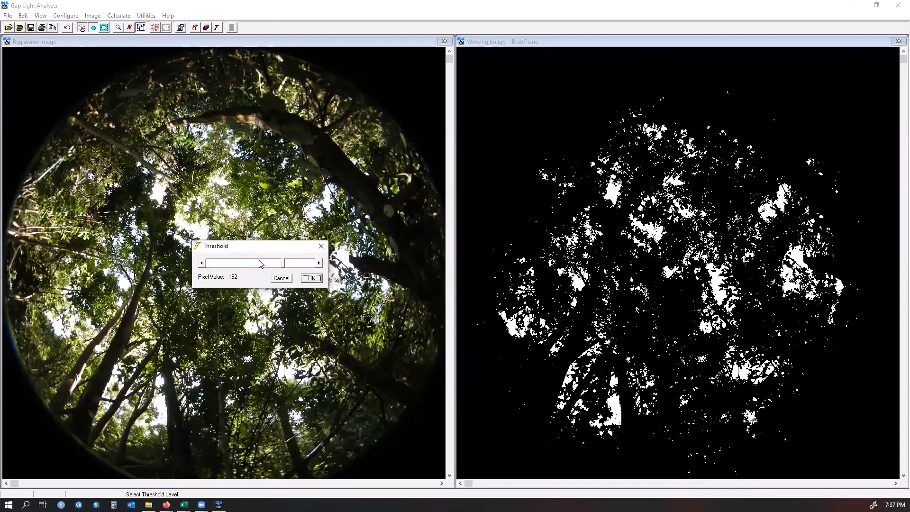
drag(284, 264, 274, 267)
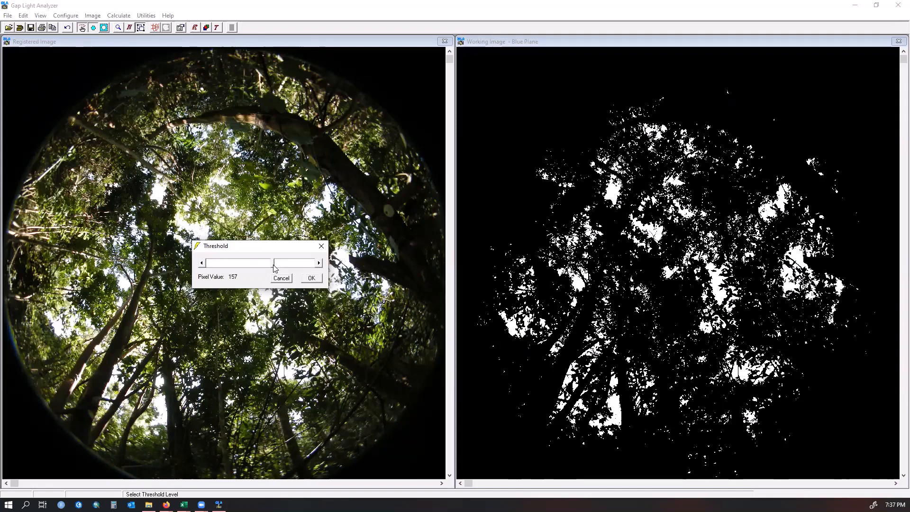
click(281, 266)
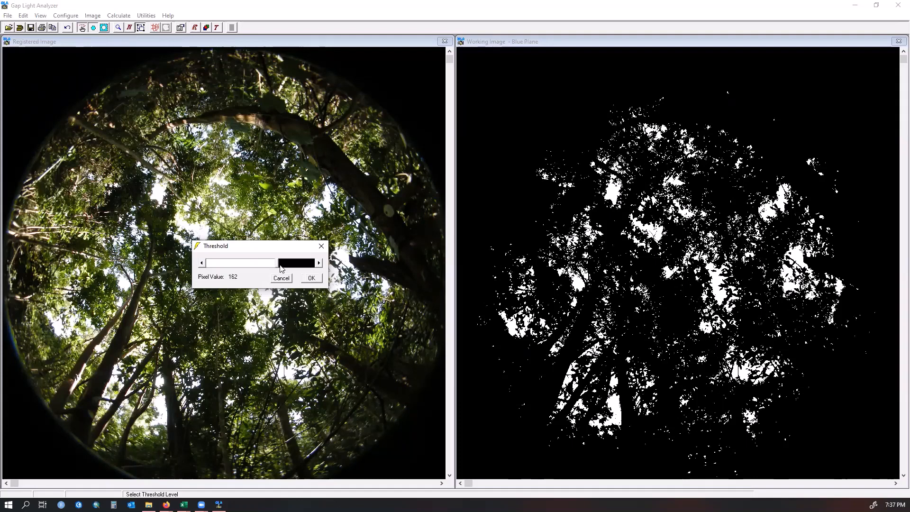
click(280, 266)
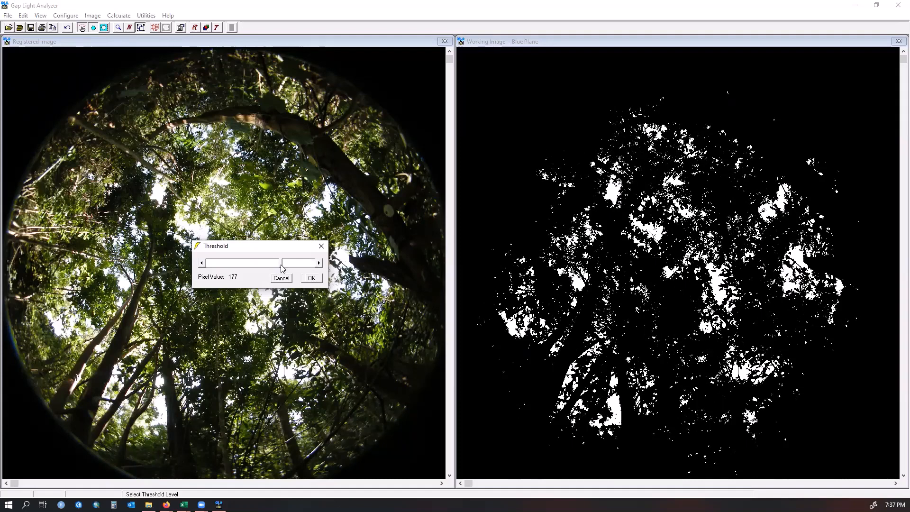
click(319, 264)
click(318, 263)
click(319, 263)
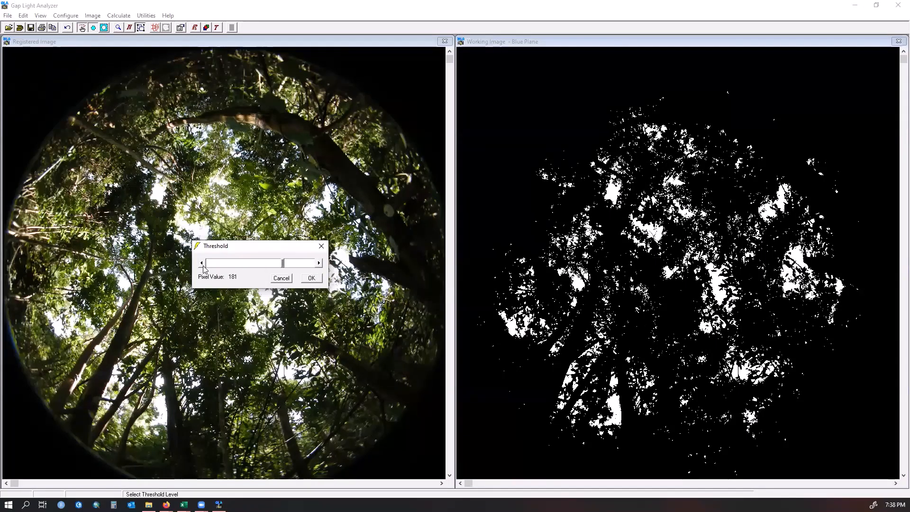
click(319, 263)
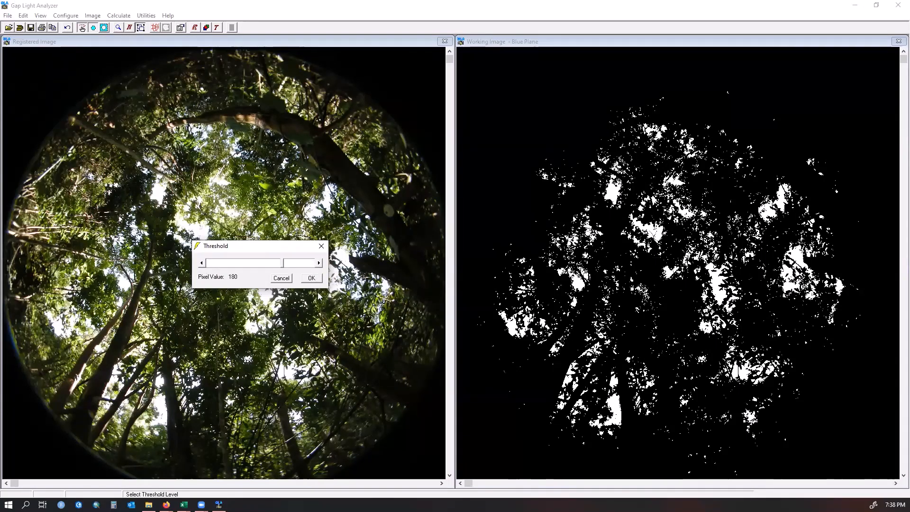
click(312, 278)
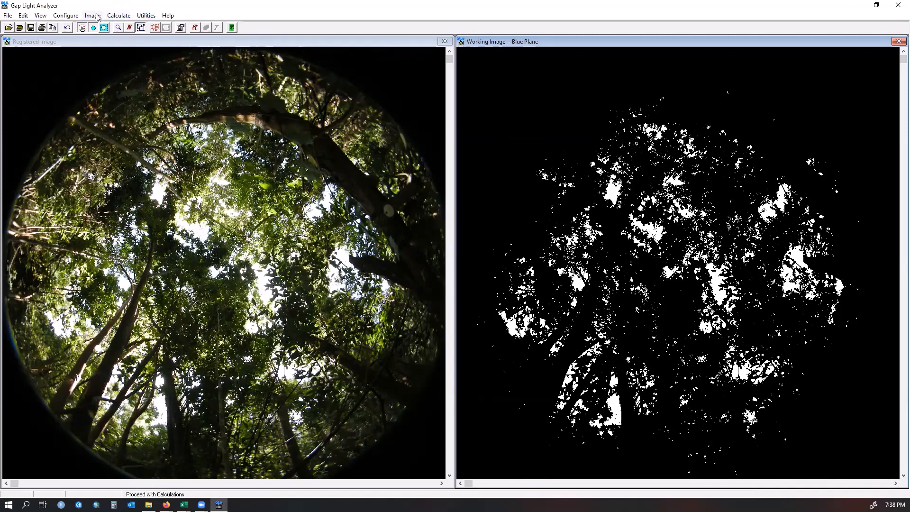
- Run the canopy structure and transmitted gap light calculations on the thresholded working image
click(113, 17)
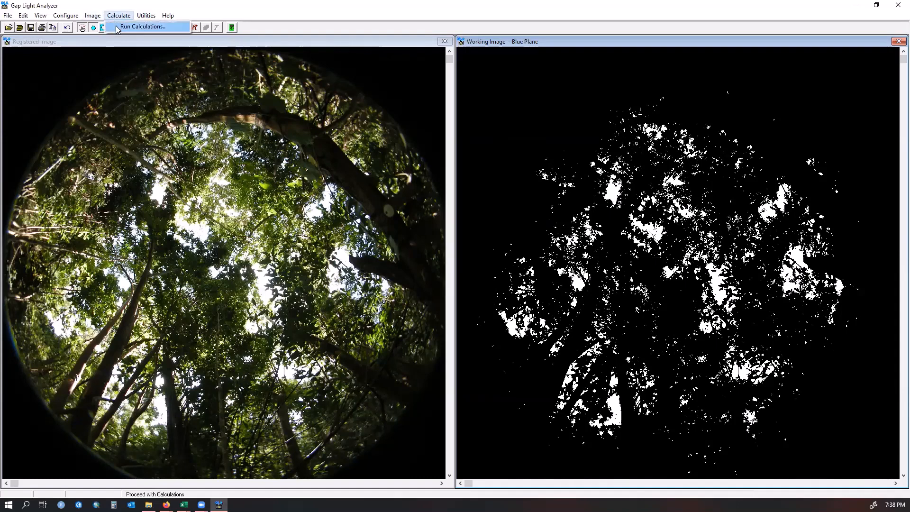
click(118, 28)
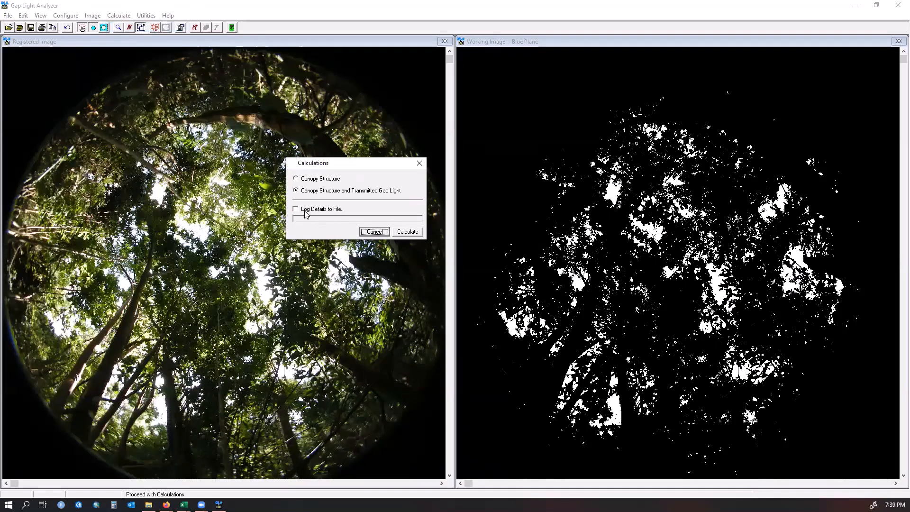
click(409, 232)
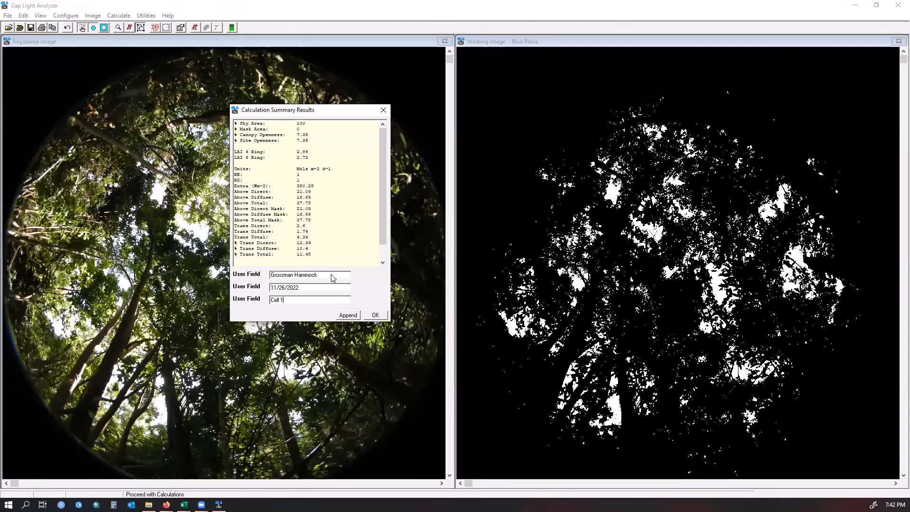
- Set the date user field to 11/26/2018 and append the results to the summary data
click(305, 290)
key(BackSpace)
key(BackSpace)
text(18)
click(348, 315)
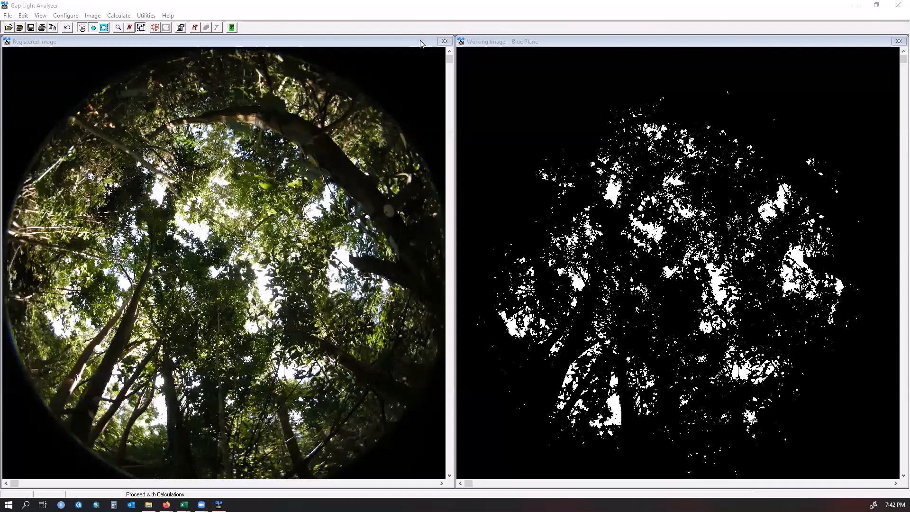
- Save the calculation output summary data as GH_Cell_01 in the Processed Photos Summary folder
drag(420, 44, 617, 39)
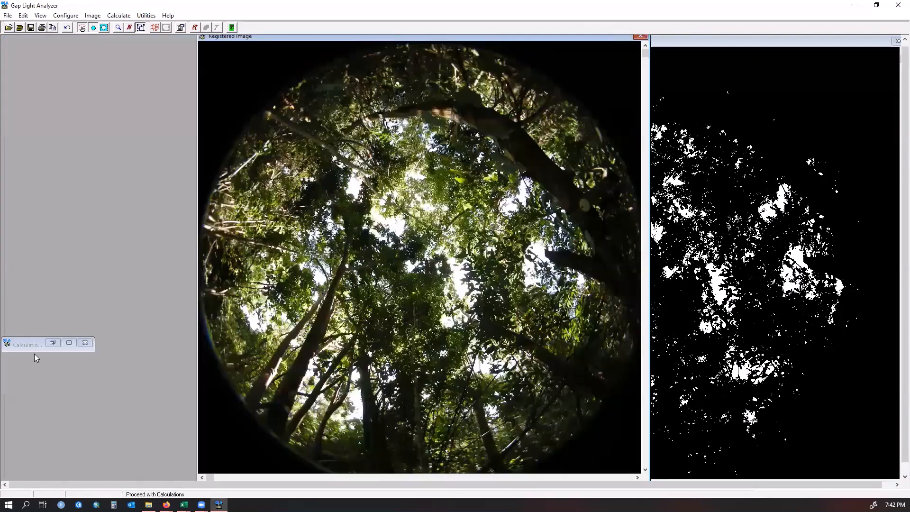
click(51, 342)
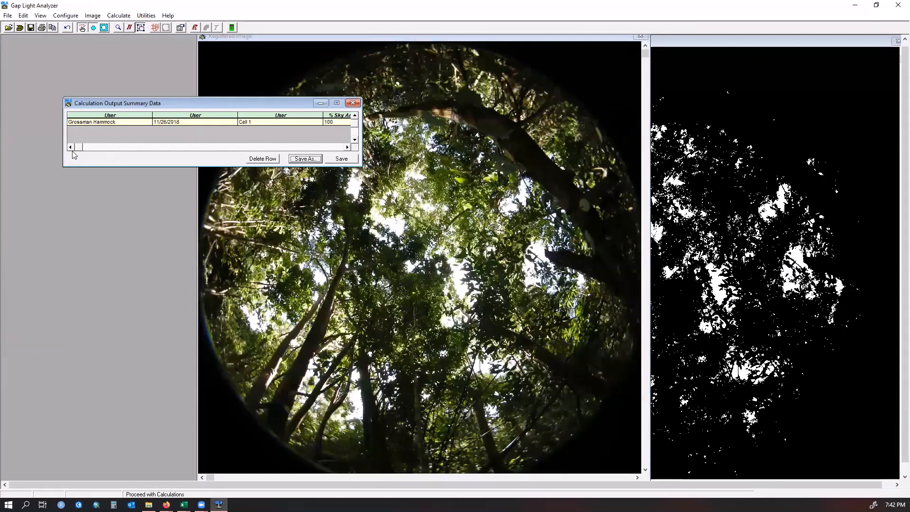
drag(79, 147, 319, 144)
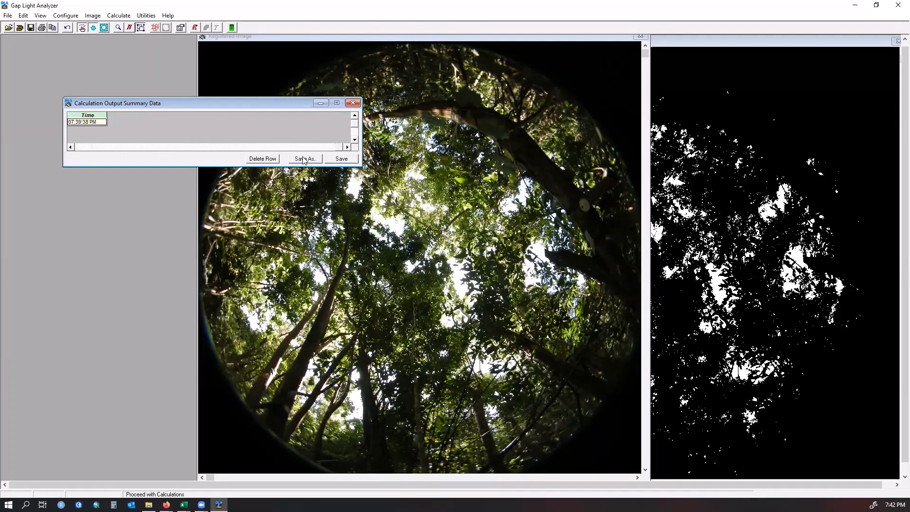
click(304, 159)
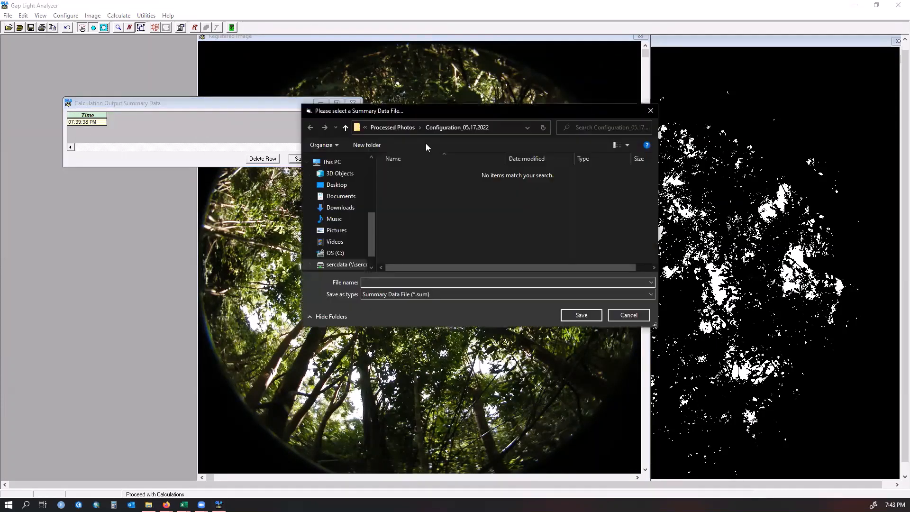
click(395, 127)
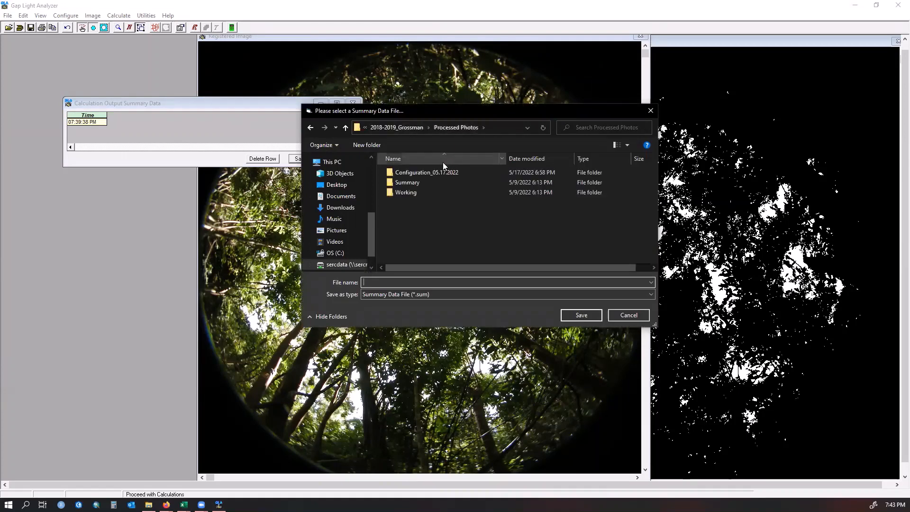
double_click(427, 185)
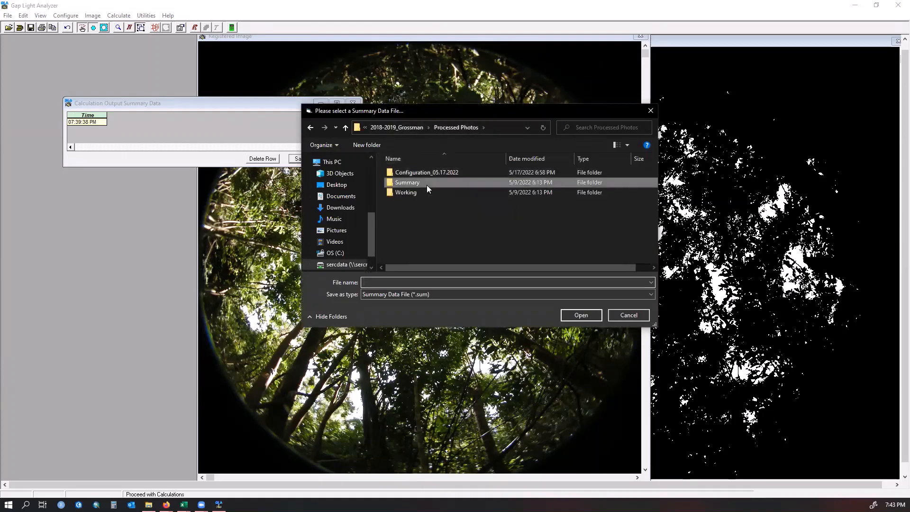
click(418, 283)
text(GH_Cell_01)
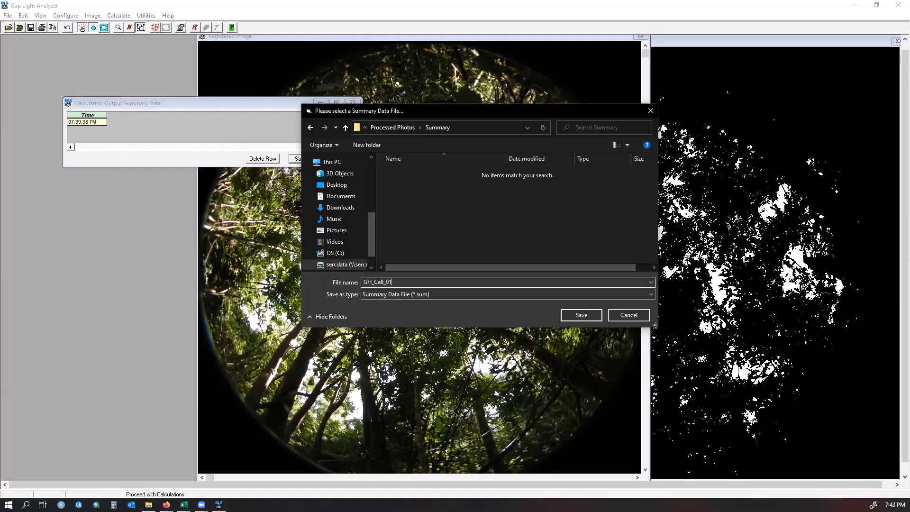
click(580, 315)
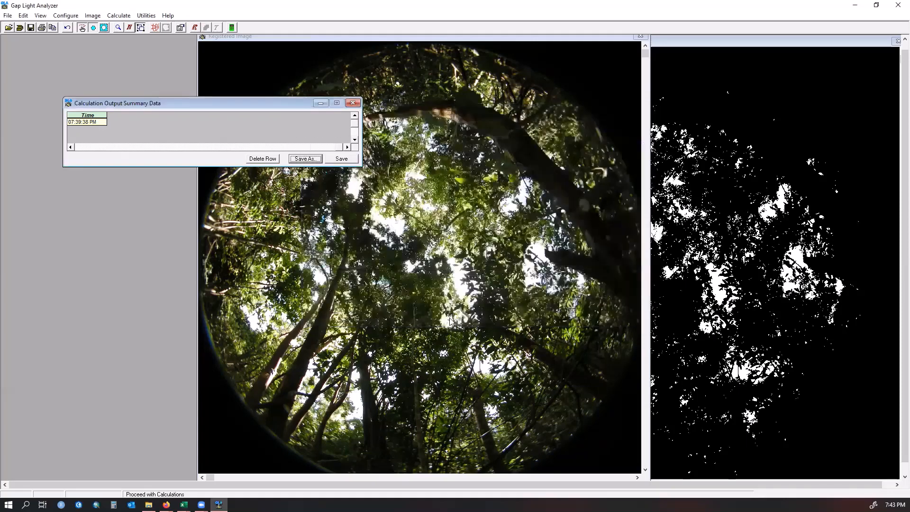
- Close the images, saving the working image as GH_Cell_01 in the Processed Photos Working folder but not the registered image
click(741, 67)
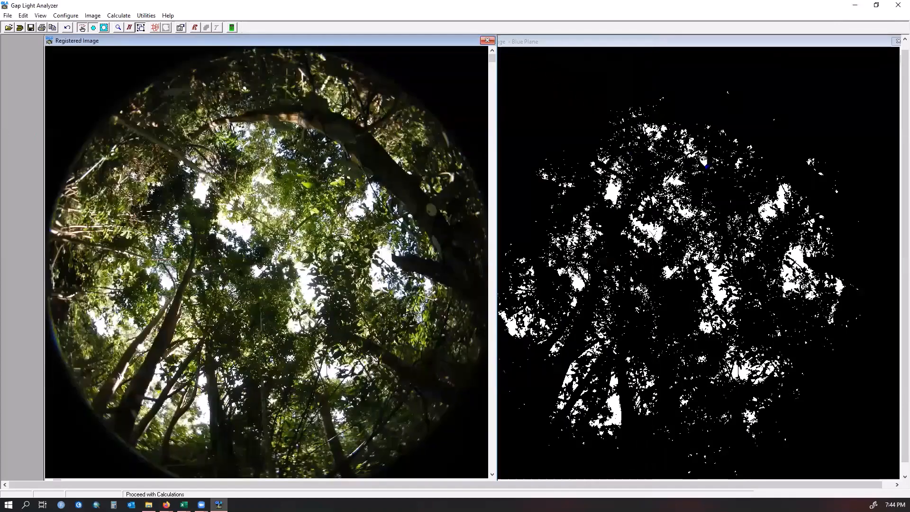
click(719, 49)
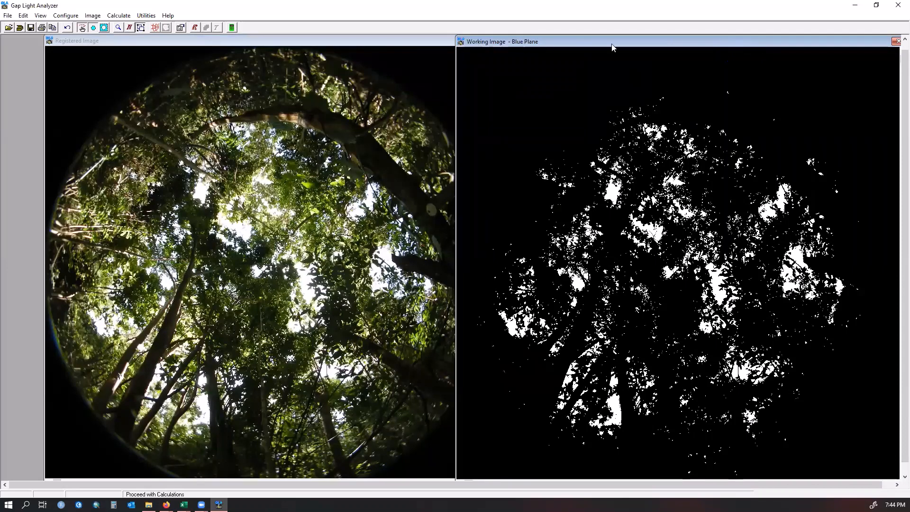
drag(889, 45, 823, 42)
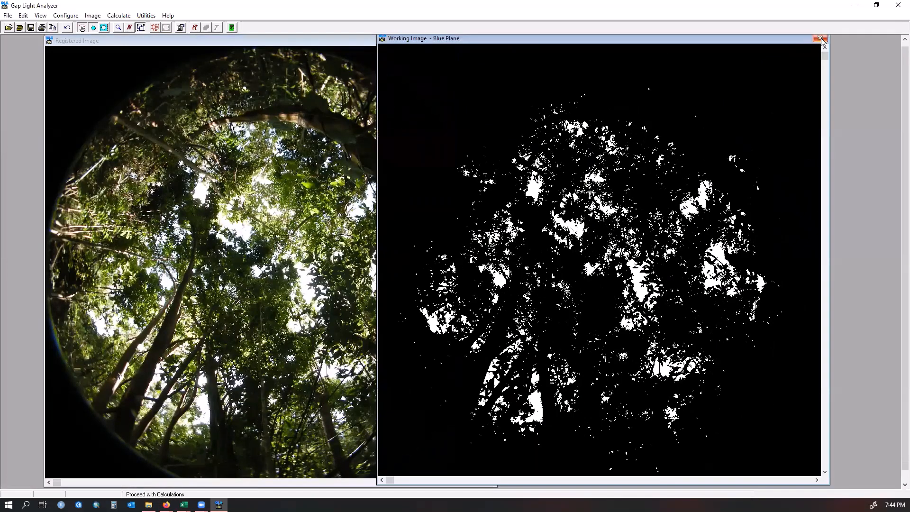
click(821, 39)
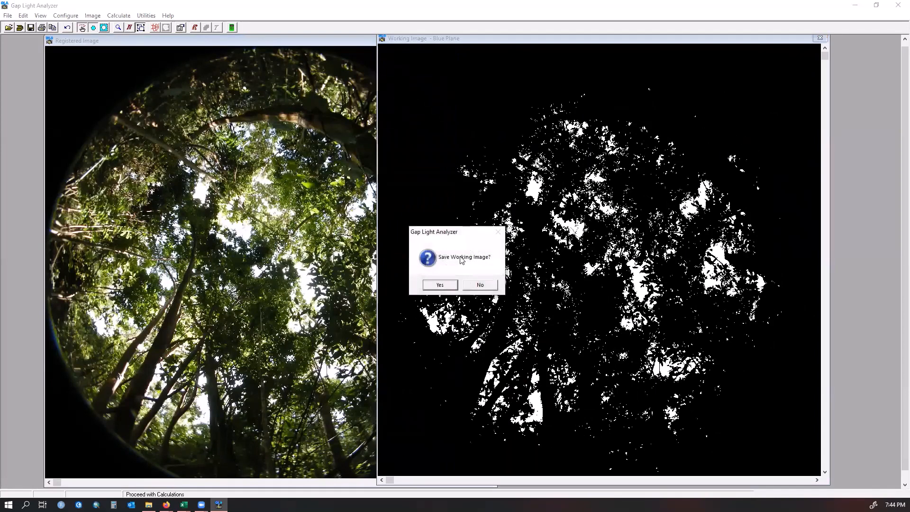
click(439, 285)
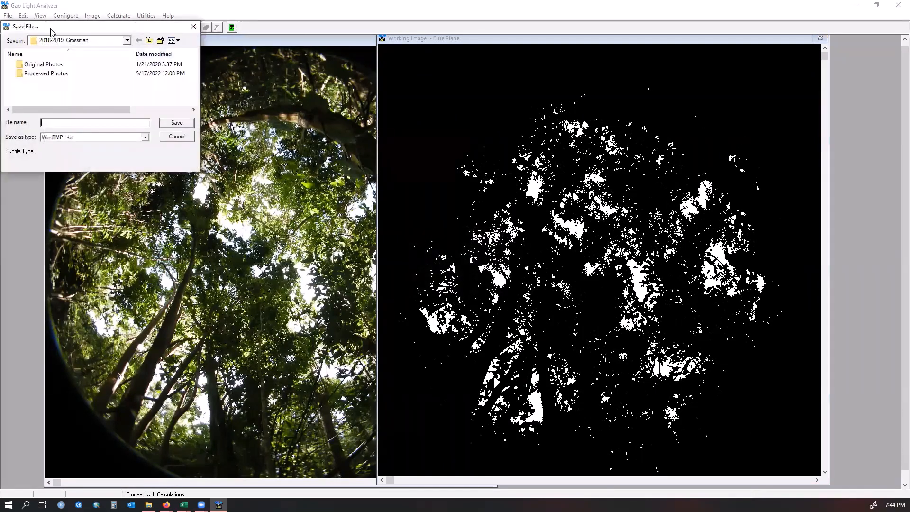
drag(51, 31, 316, 76)
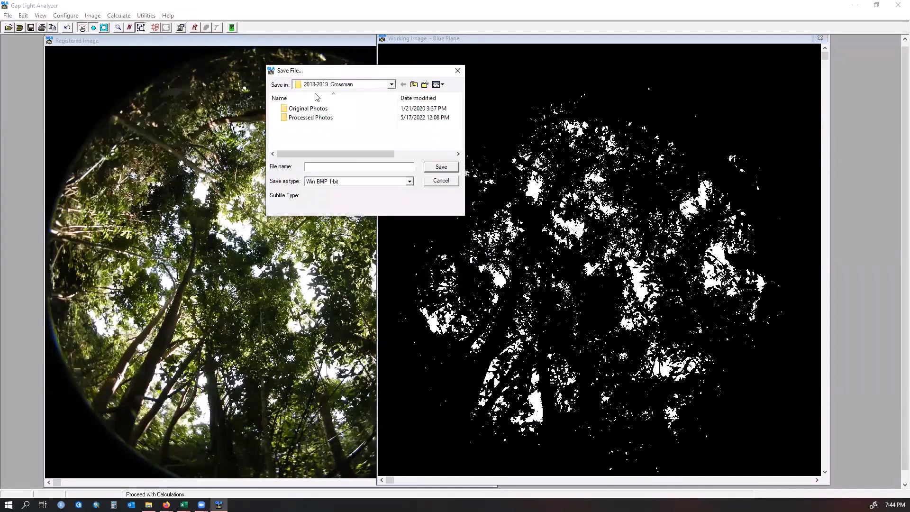
click(321, 121)
double_click(321, 121)
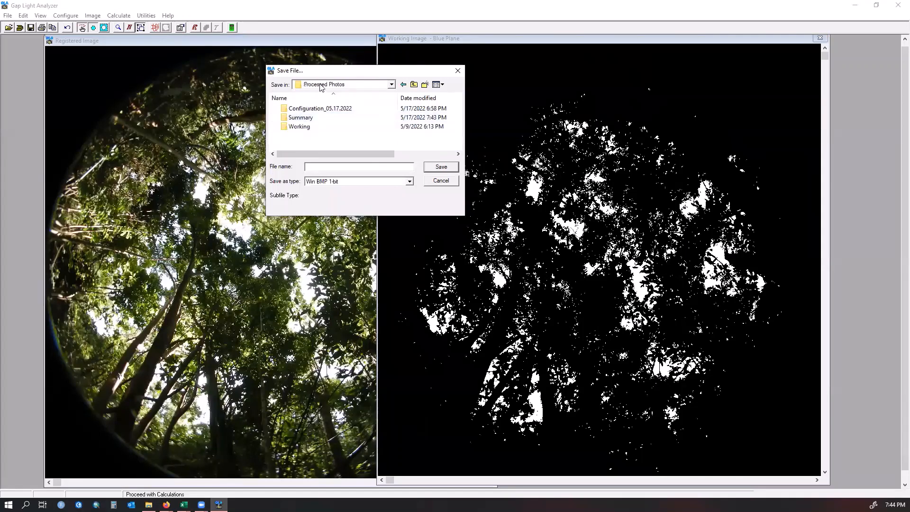
click(306, 129)
double_click(306, 129)
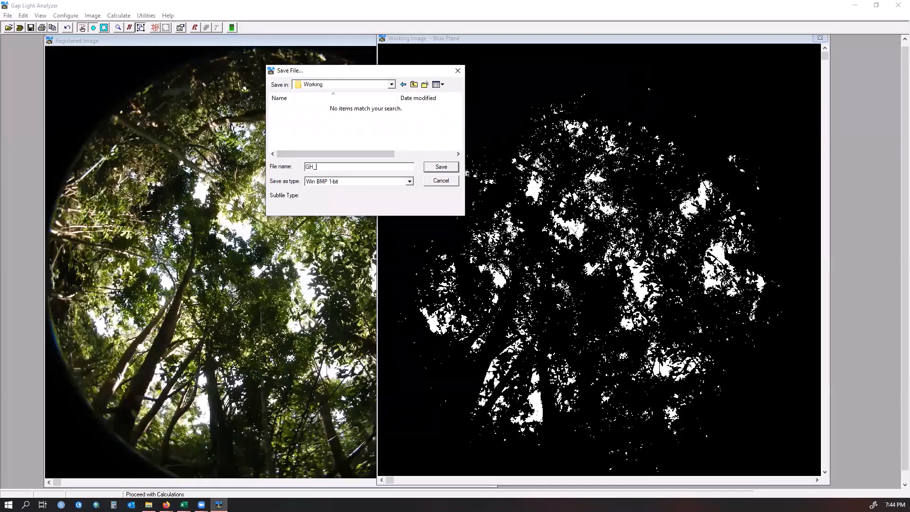
text(ll_01)
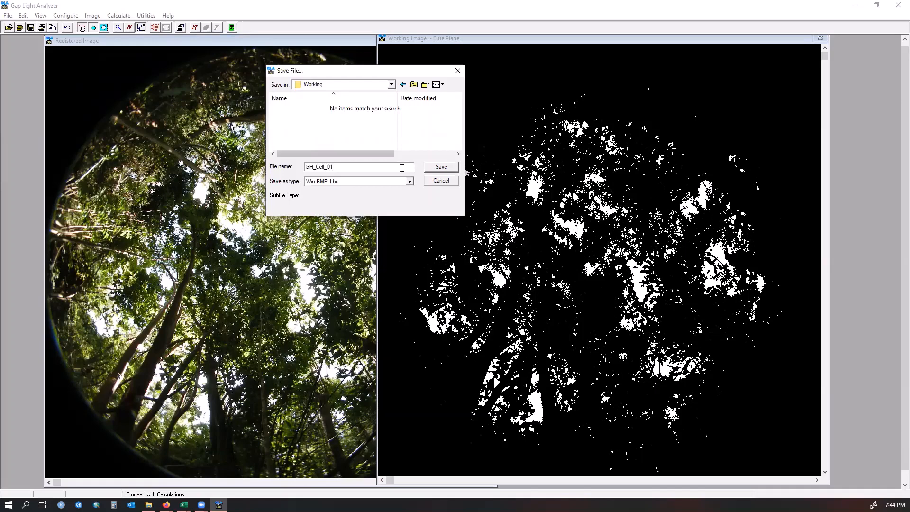
click(440, 169)
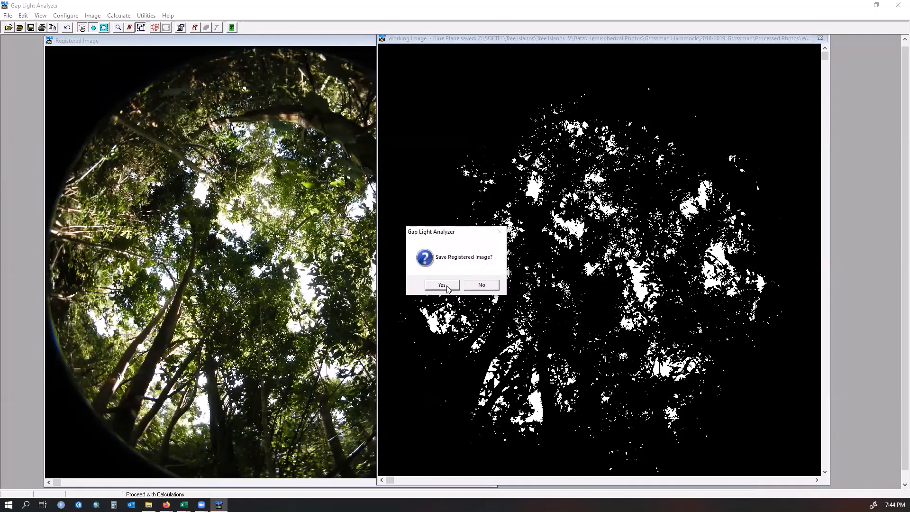
click(481, 286)
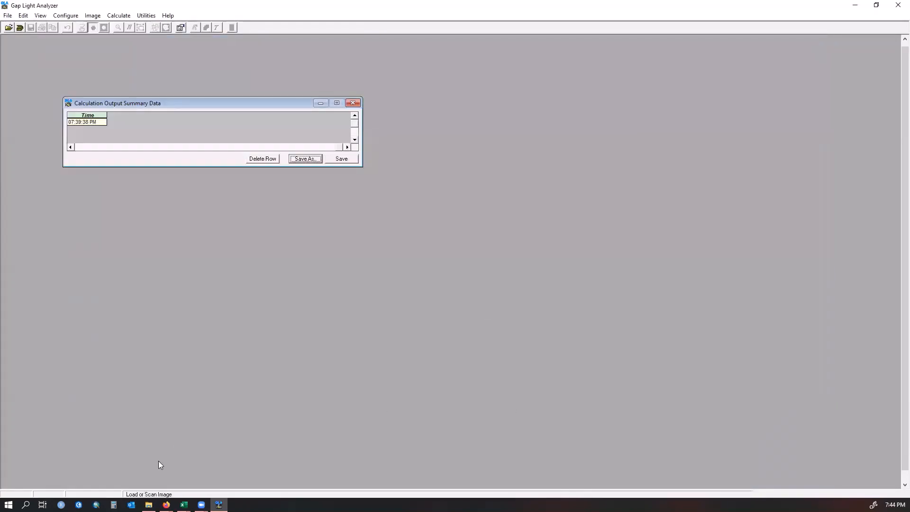
- Open the Processed Photos Working folder in File Explorer and open the saved GH_Cell_01 image
click(149, 505)
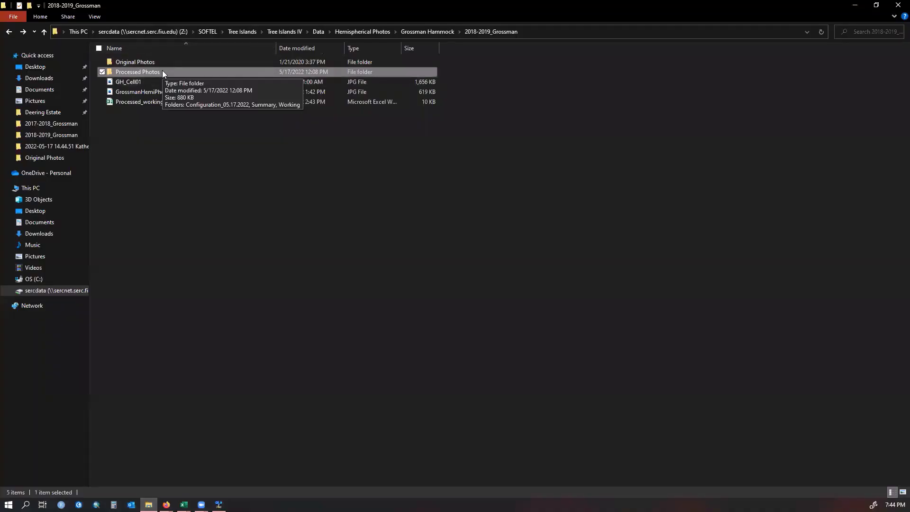
double_click(162, 70)
double_click(149, 83)
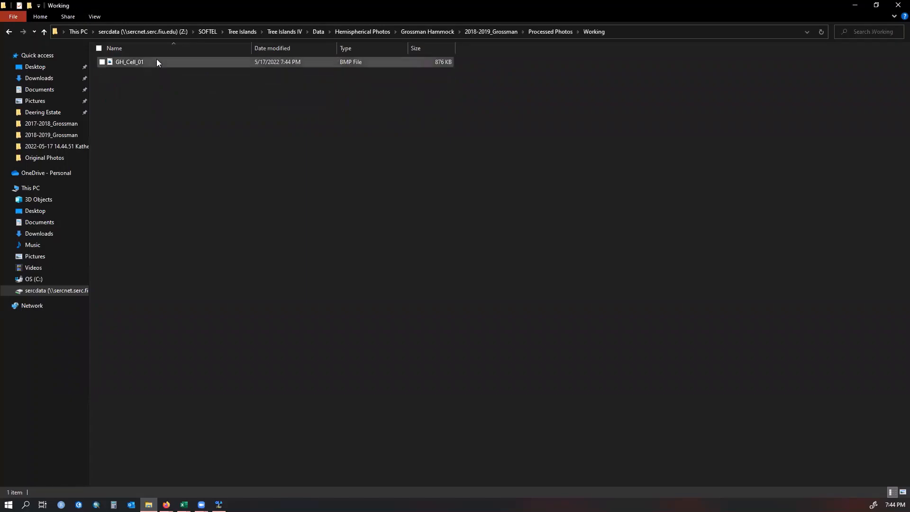
double_click(156, 62)
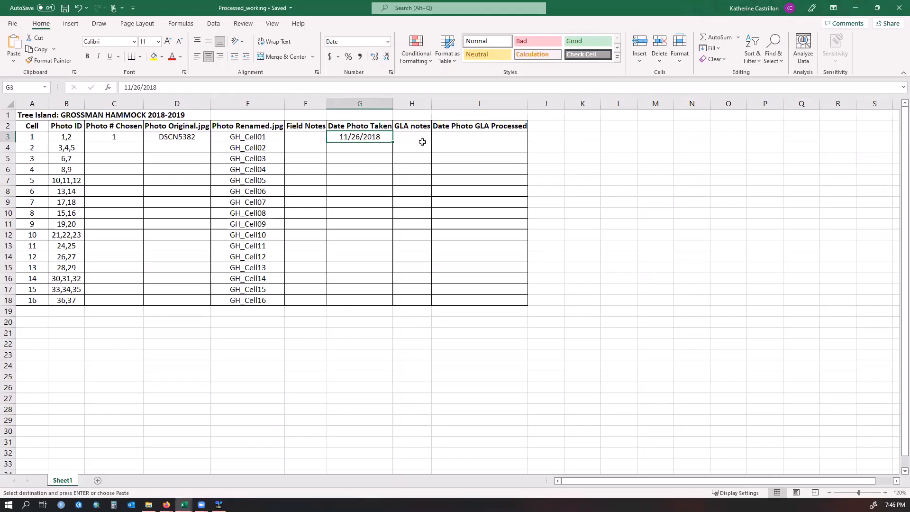
- In the Processed_working spreadsheet, enter 5/17/2022 as Cell 1's Date Photo GLA Processed and save the workbook
click(429, 138)
click(456, 136)
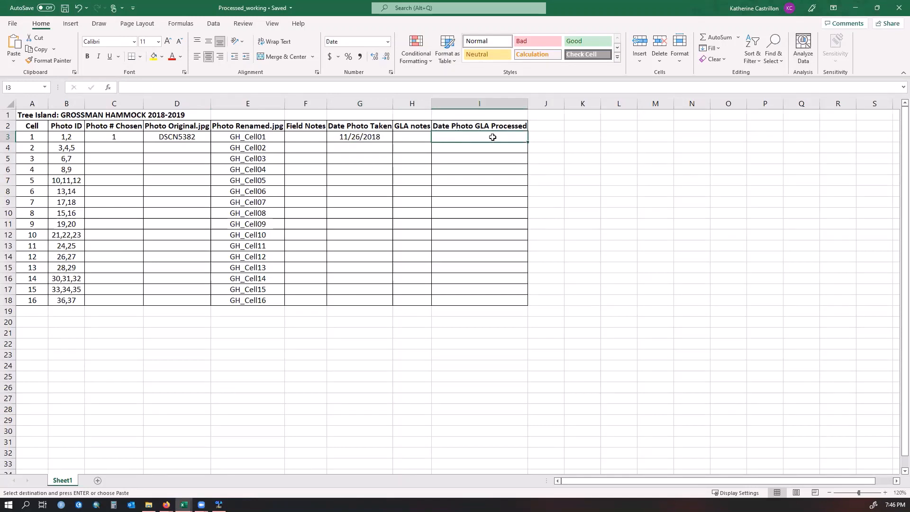
text(05)
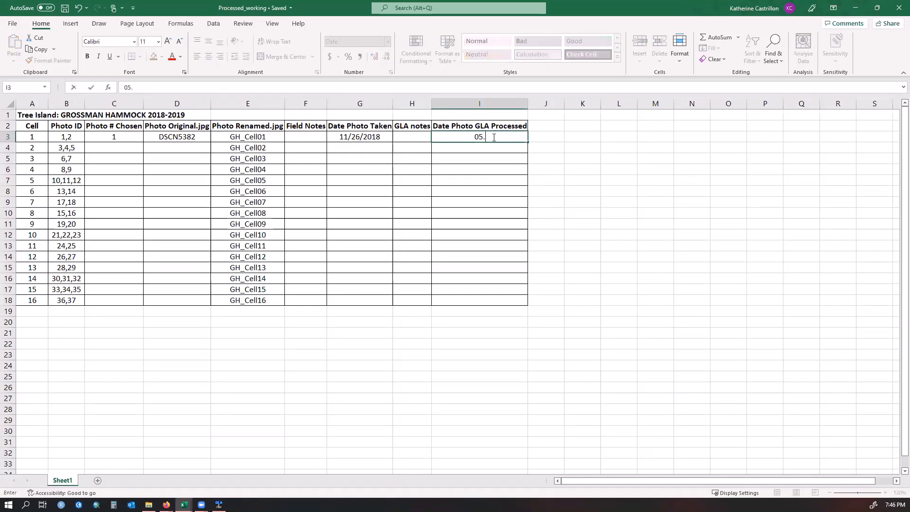
text(.)
key(BackSpace)
text(17)
key(BackSpace)
key(BackSpace)
text(/17/2022)
click(573, 203)
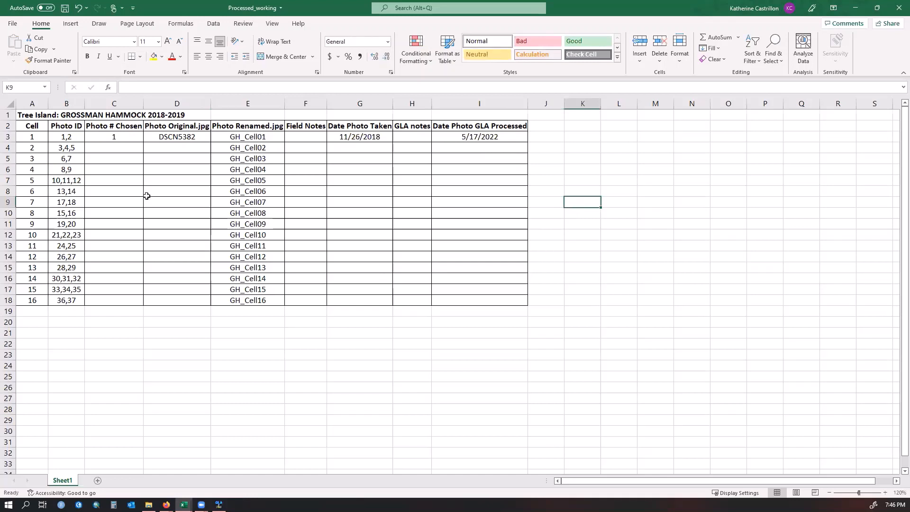
click(64, 8)
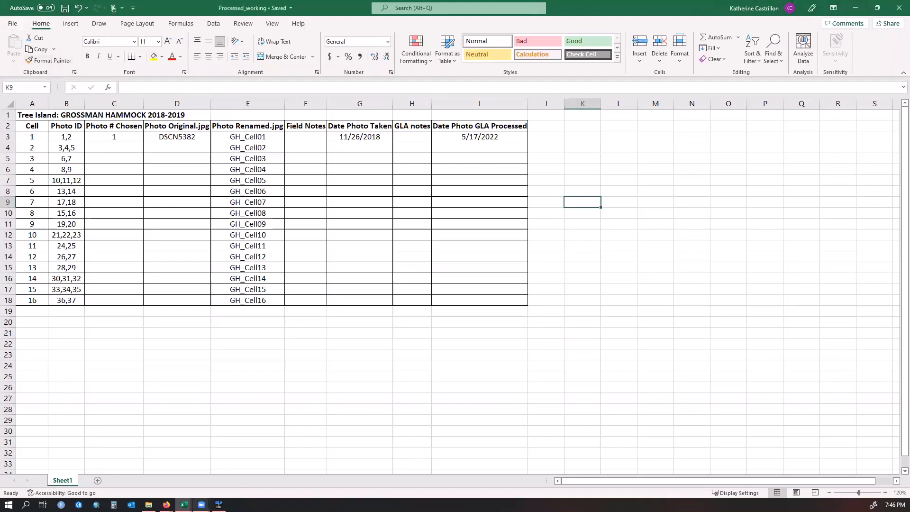